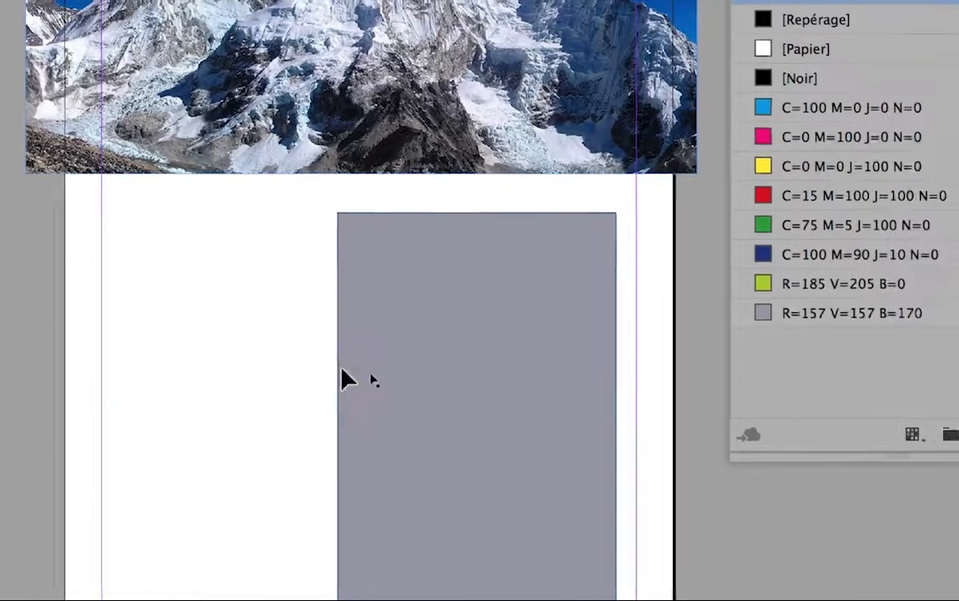
# - Deselect the grey rectangle and import le-texte-dans-AI-17.pdf from the folder "AI nov 2017 PARTIE 2 --- les docs"
pyautogui.click(498, 385)
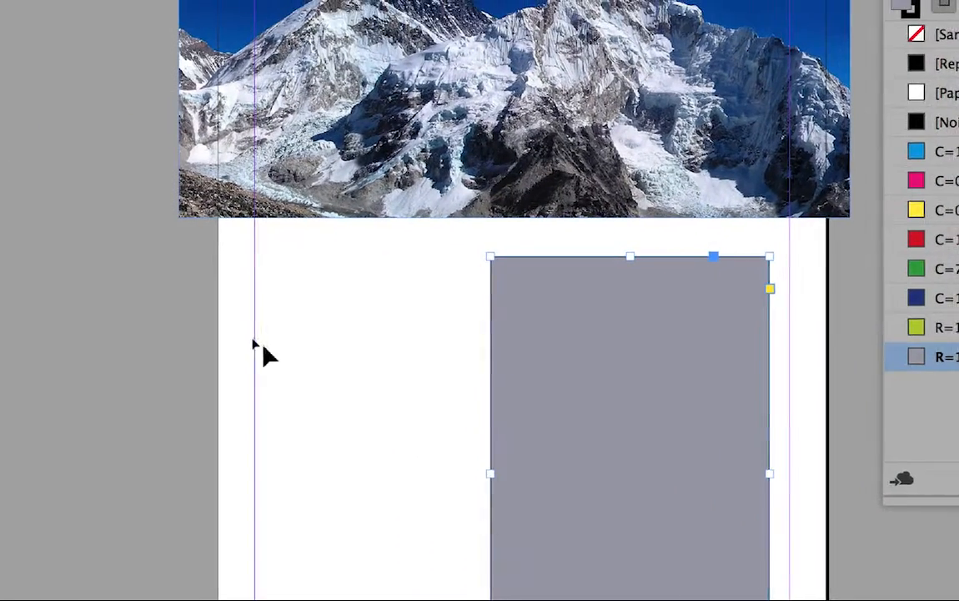
pyautogui.click(105, 301)
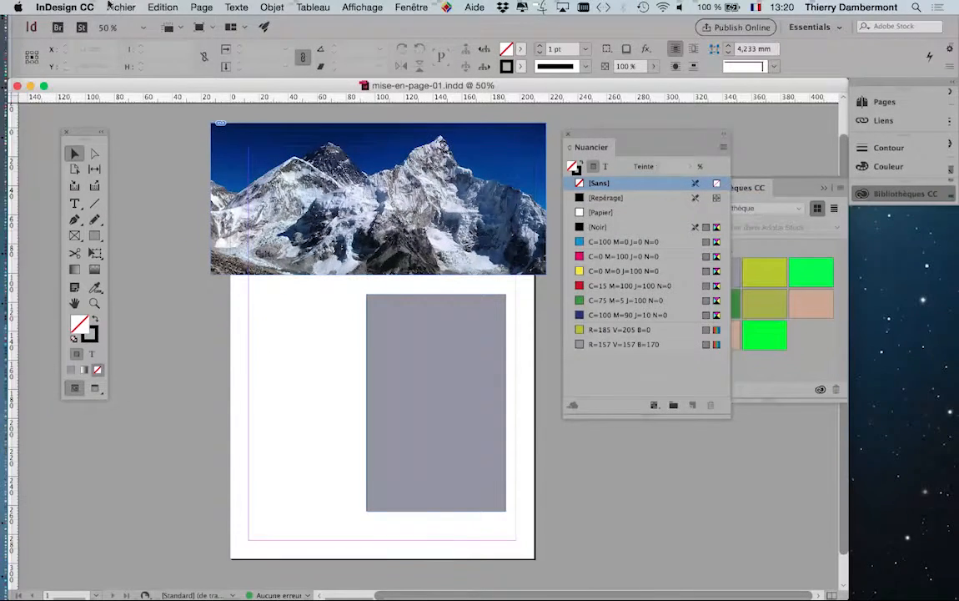
pyautogui.click(121, 7)
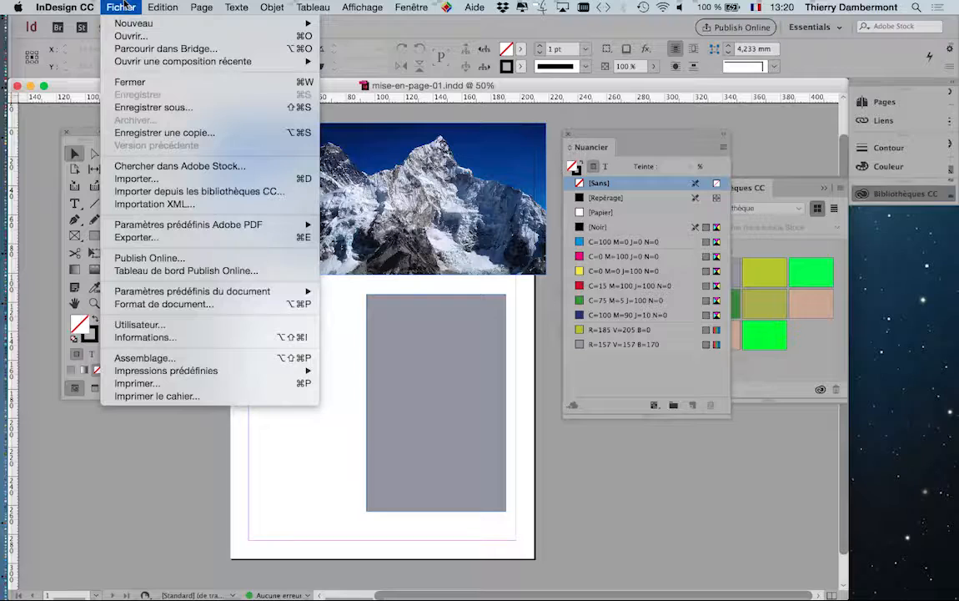
pyautogui.click(154, 179)
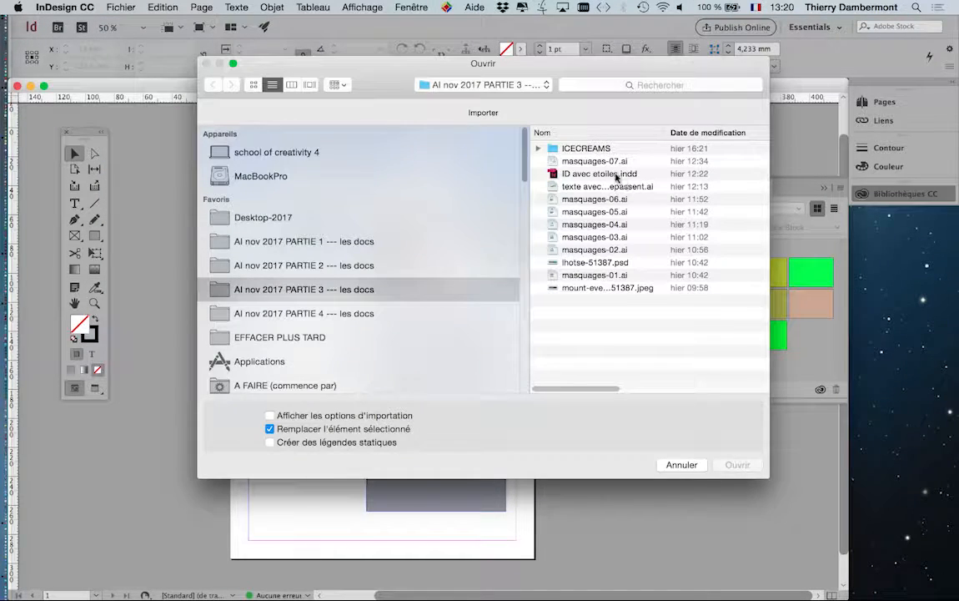
pyautogui.click(431, 266)
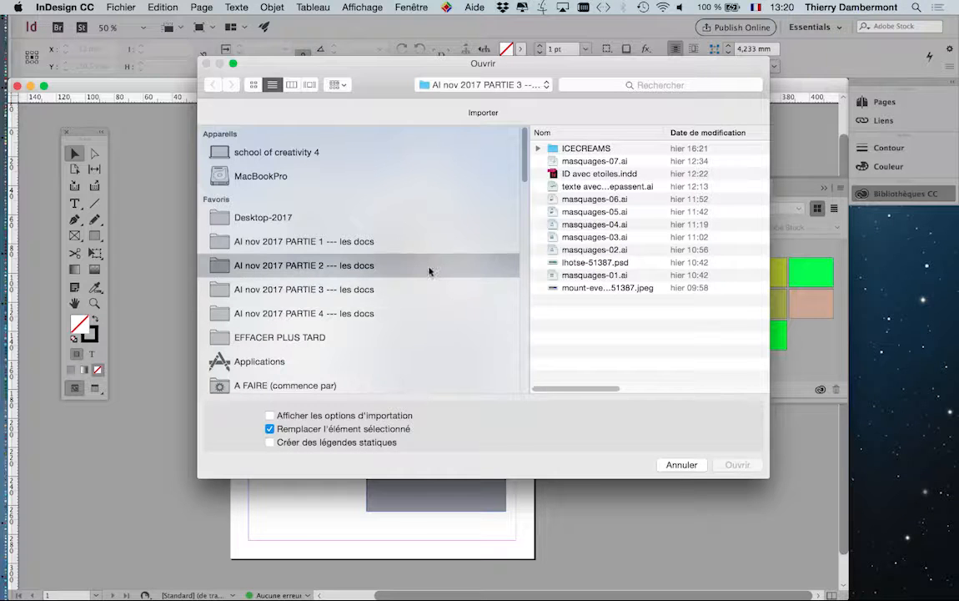
pyautogui.moveTo(663, 133); pyautogui.dragTo(731, 134)
pyautogui.press('super+Tab')
pyautogui.click(683, 177)
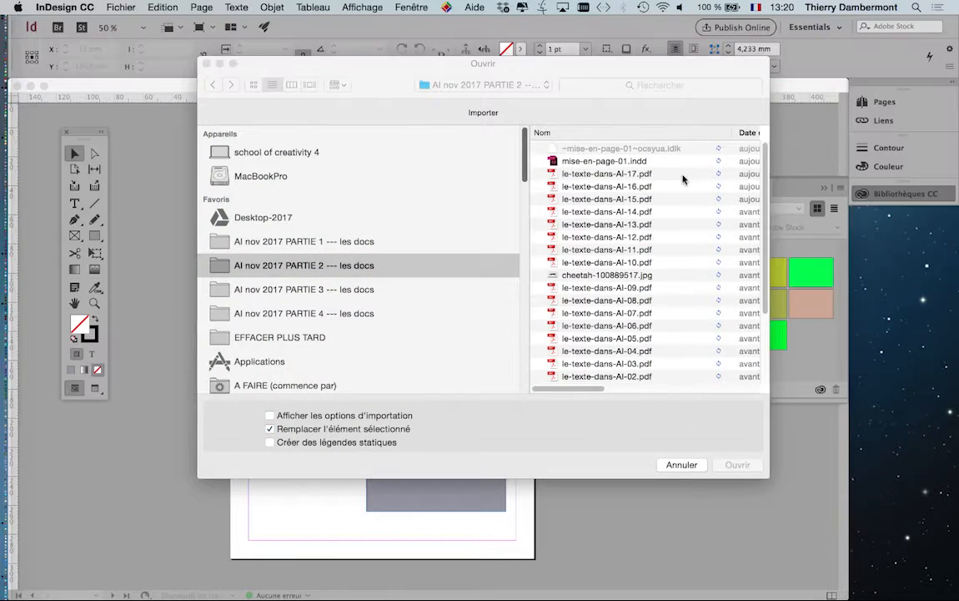
pyautogui.click(681, 174)
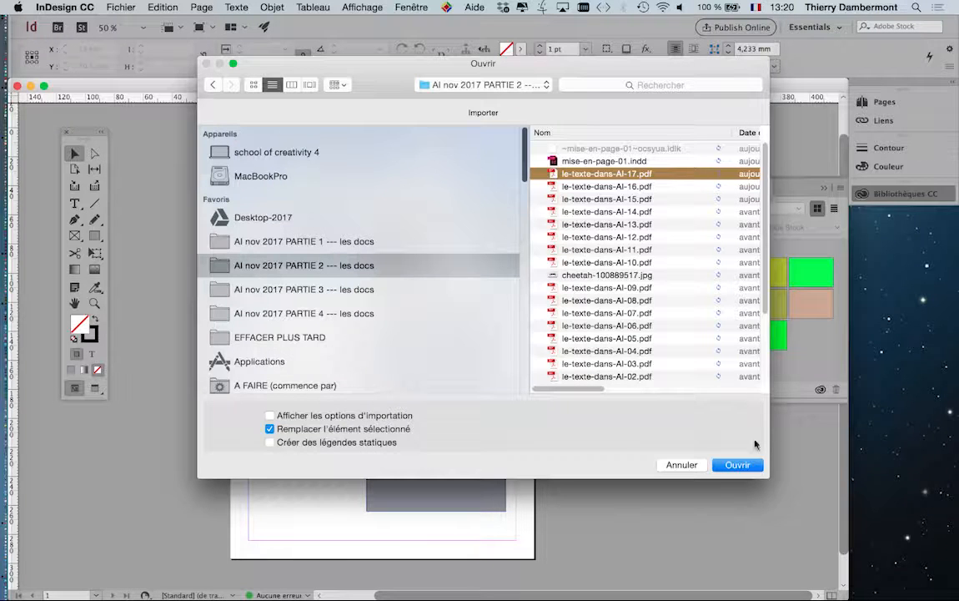
pyautogui.moveTo(766, 476); pyautogui.dragTo(956, 463)
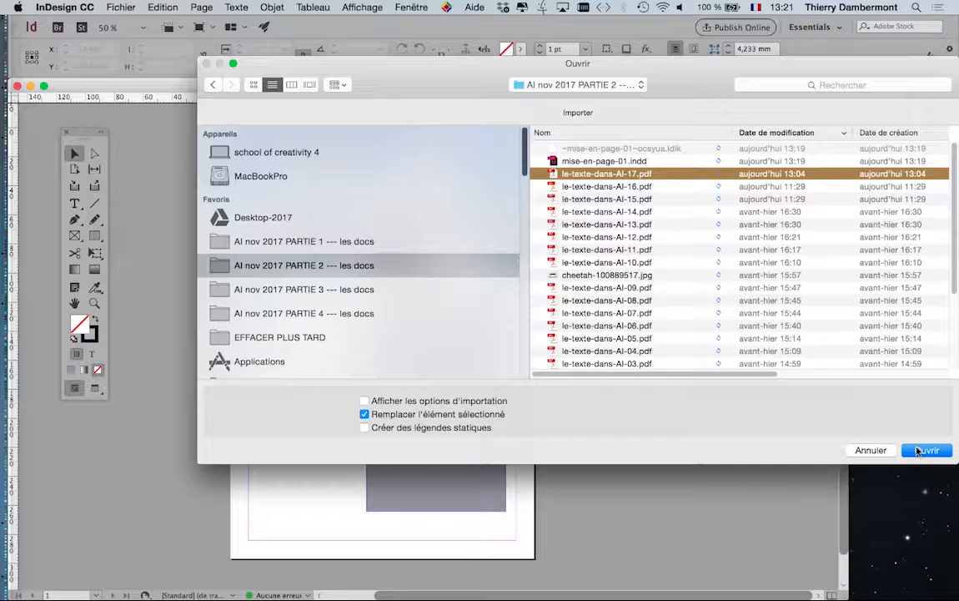
pyautogui.press('Return')
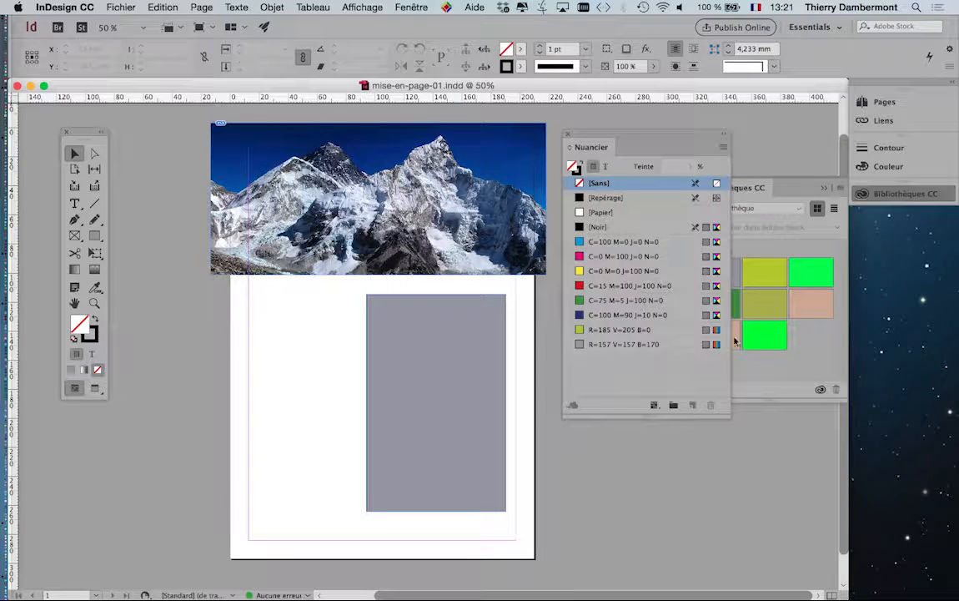
# - Place the PDF logo at about 61 × 24 mm in the white area beside the grey rectangle, below the mountain photo
pyautogui.click(415, 397)
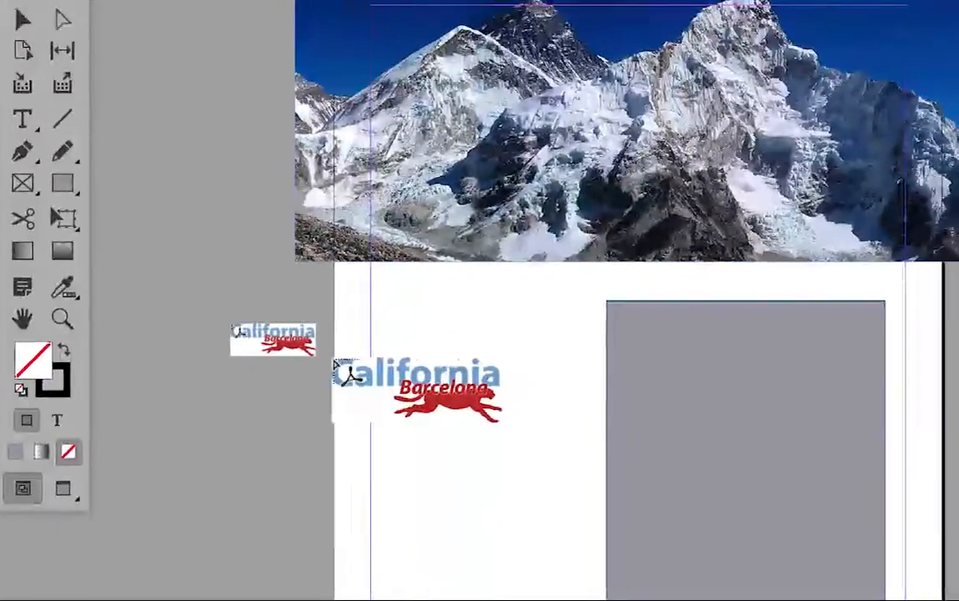
pyautogui.moveTo(385, 363); pyautogui.dragTo(497, 436)
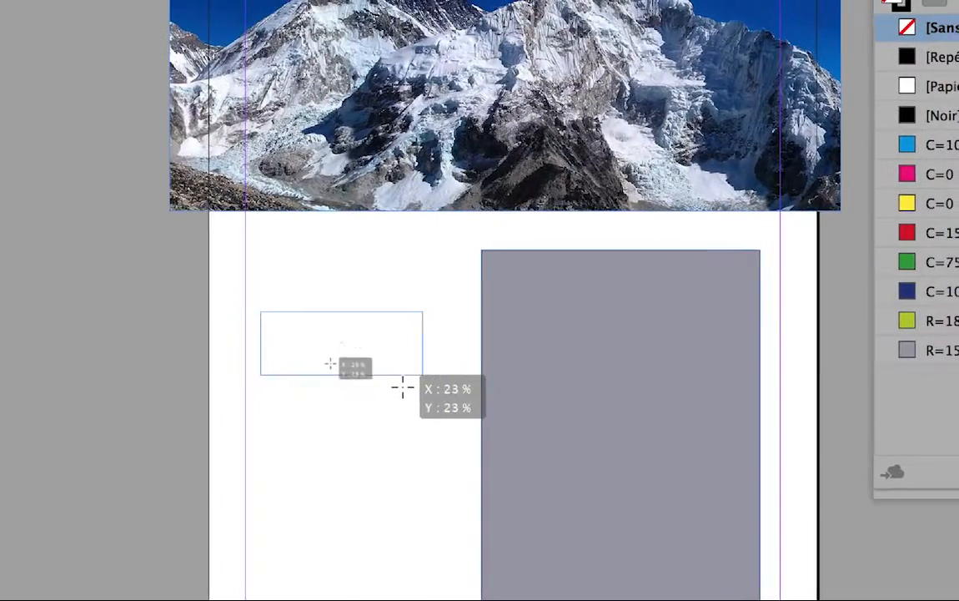
pyautogui.moveTo(403, 387); pyautogui.dragTo(436, 396)
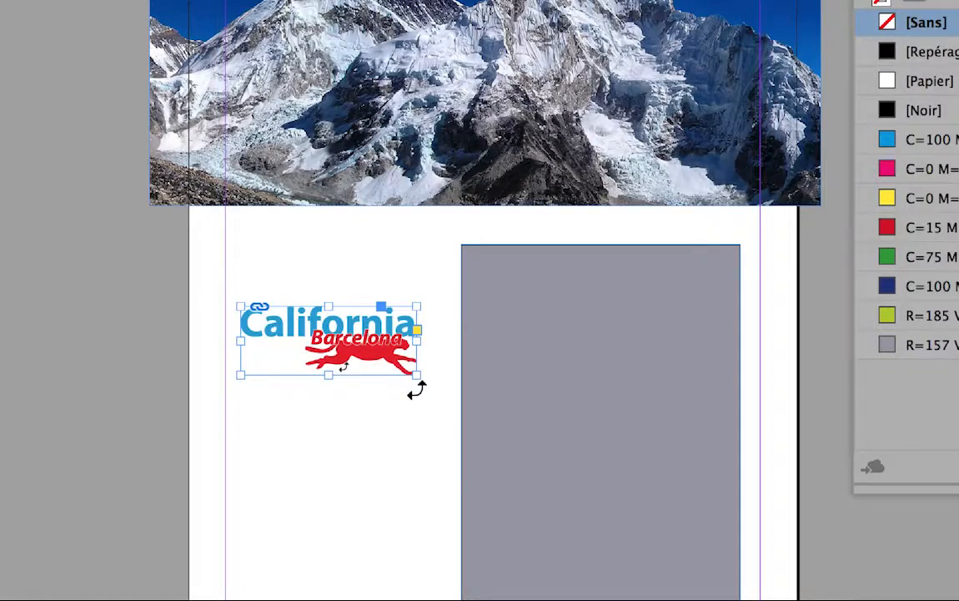
# - Examine the placed logo up close, checking the outline of the Barcelona lettering over the blue text and the cheetah
pyautogui.scroll(5, 392, 367)
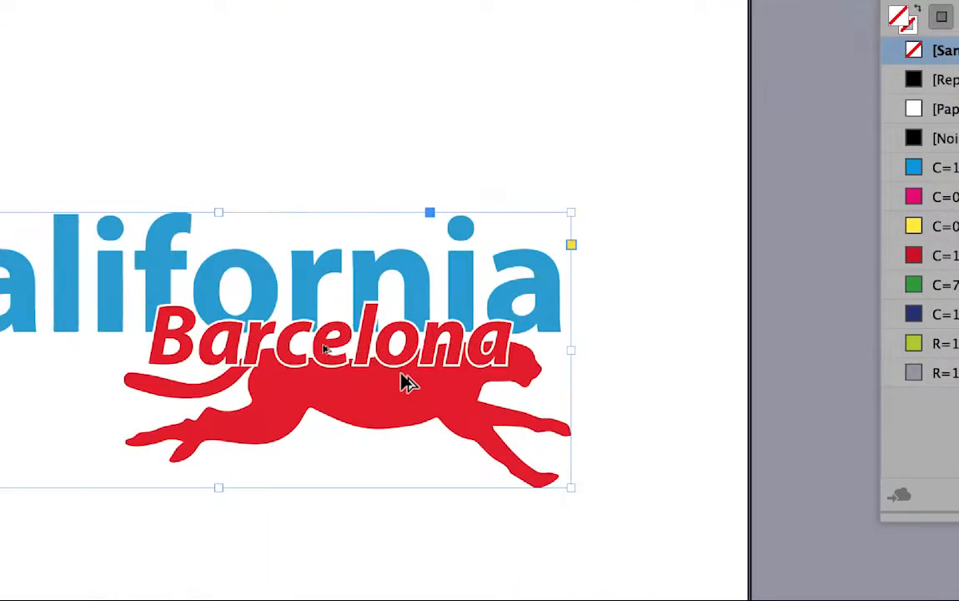
pyautogui.scroll(5, 402, 380)
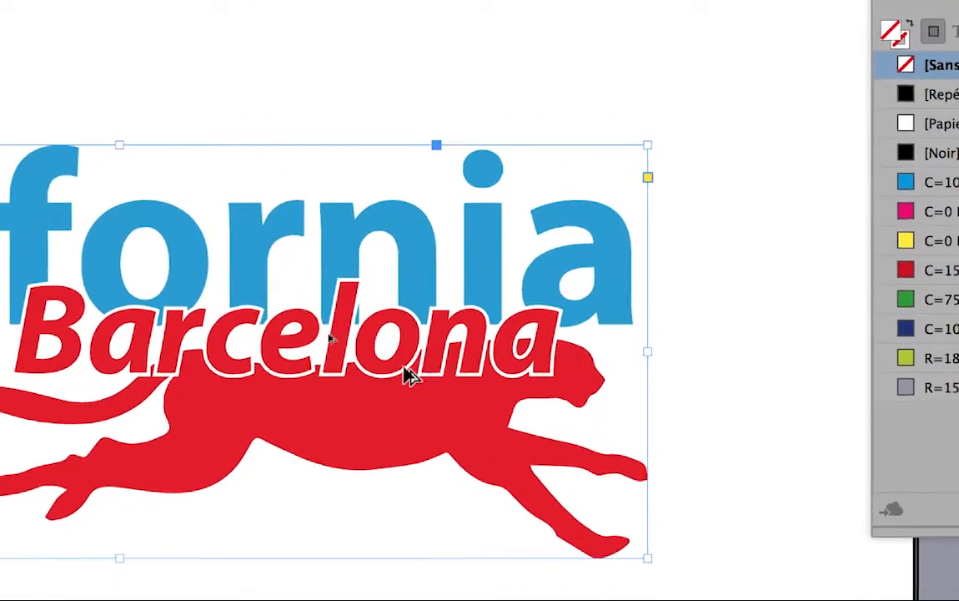
pyautogui.scroll(-3, 408, 375)
pyautogui.scroll(-2, 409, 377)
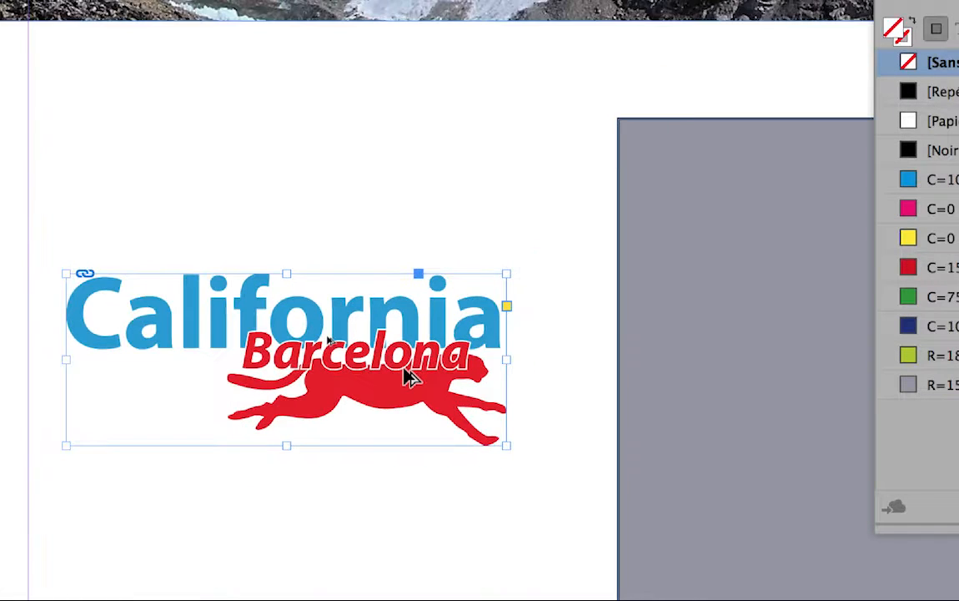
pyautogui.scroll(-2, 408, 377)
pyautogui.scroll(4, 408, 377)
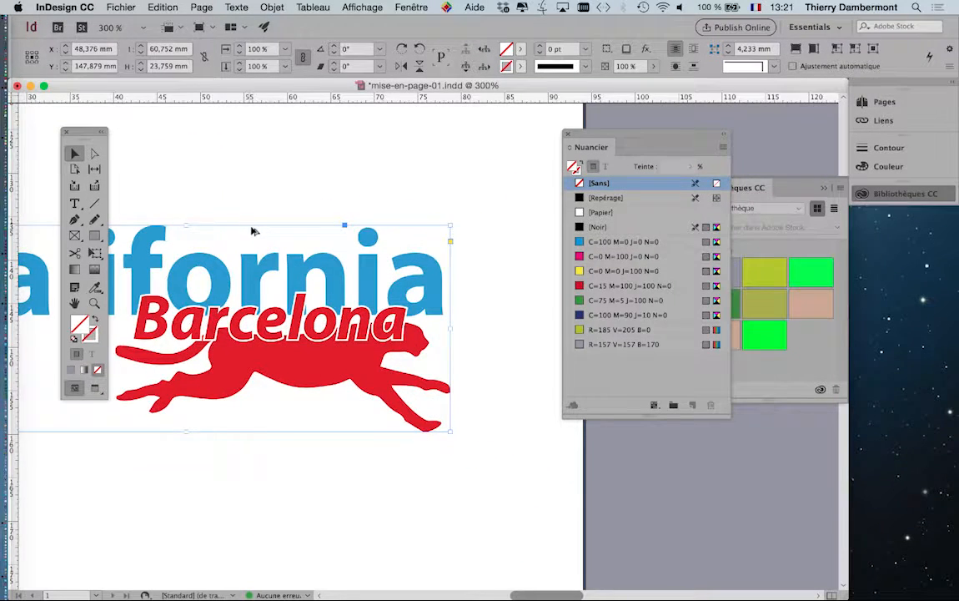
pyautogui.scroll(-4, 255, 232)
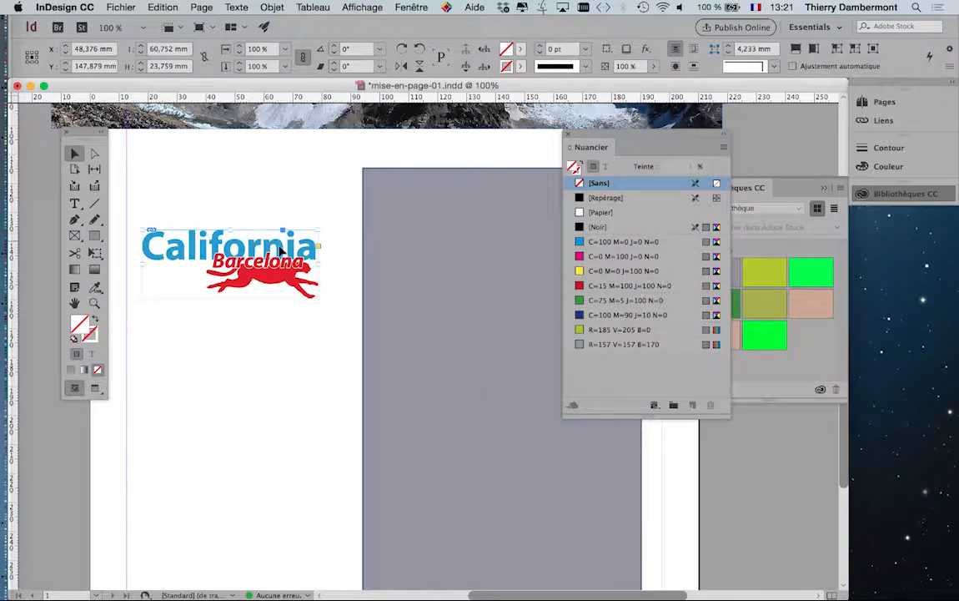
pyautogui.scroll(-2, 333, 255)
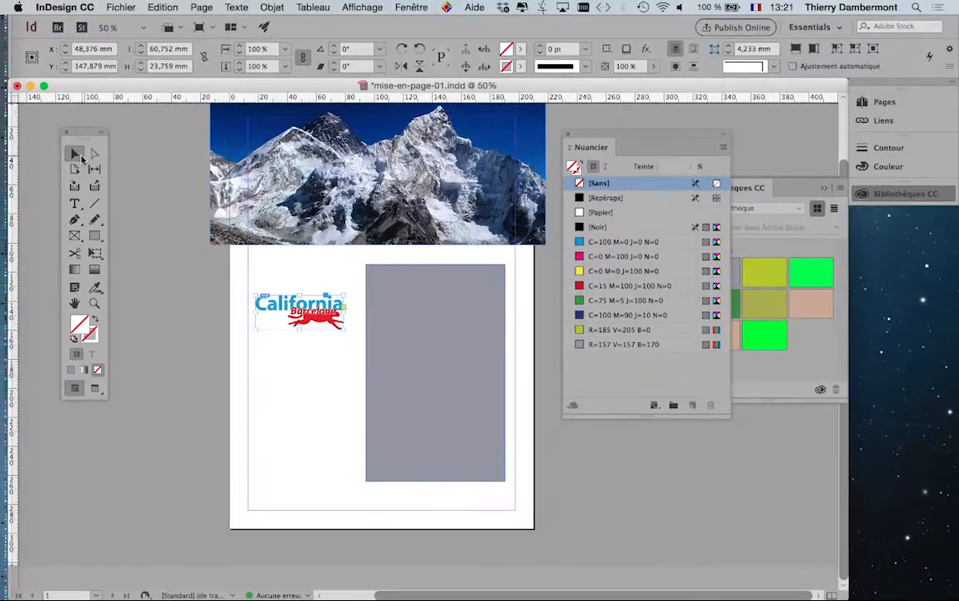
pyautogui.scroll(3, 309, 293)
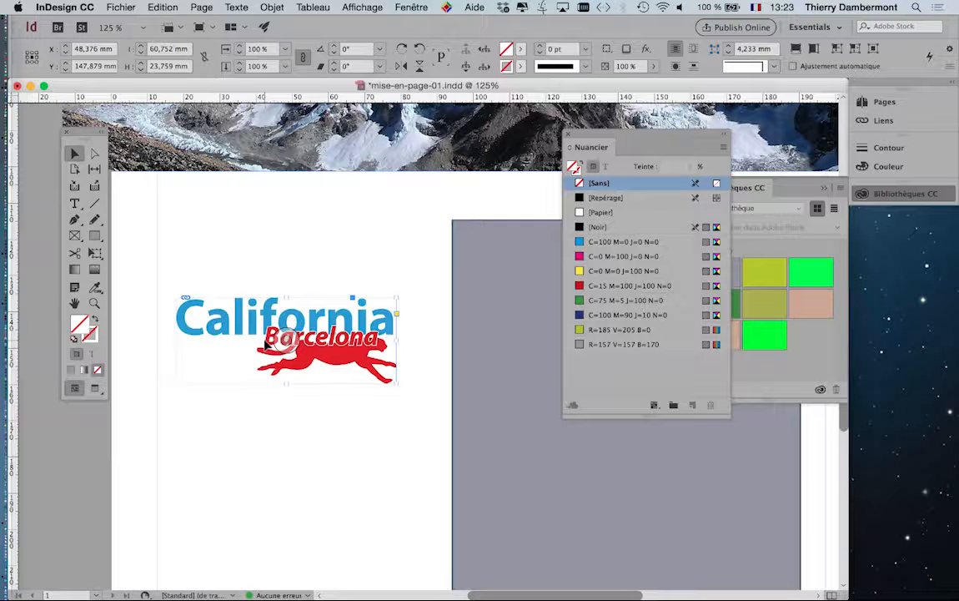
# - Try to shift the logo's content inside its frame, undo the moves and deselect it
pyautogui.moveTo(80, 135); pyautogui.dragTo(113, 235)
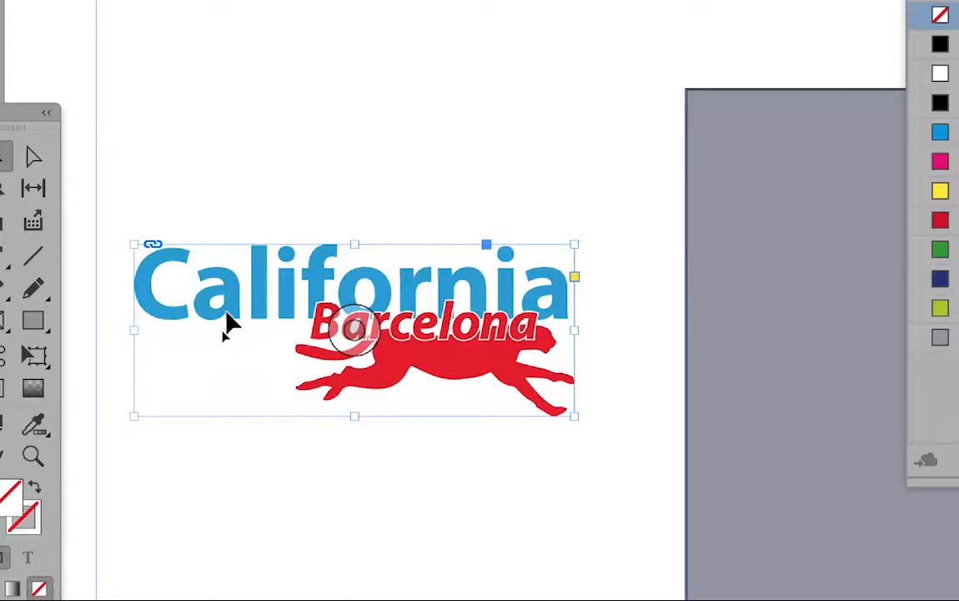
pyautogui.doubleClick(225, 315)
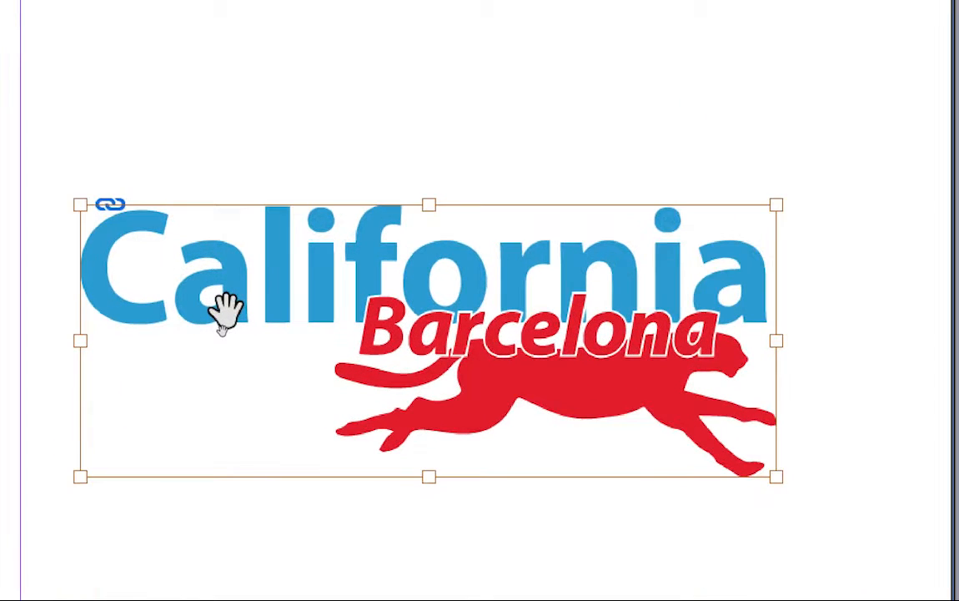
pyautogui.press('Escape')
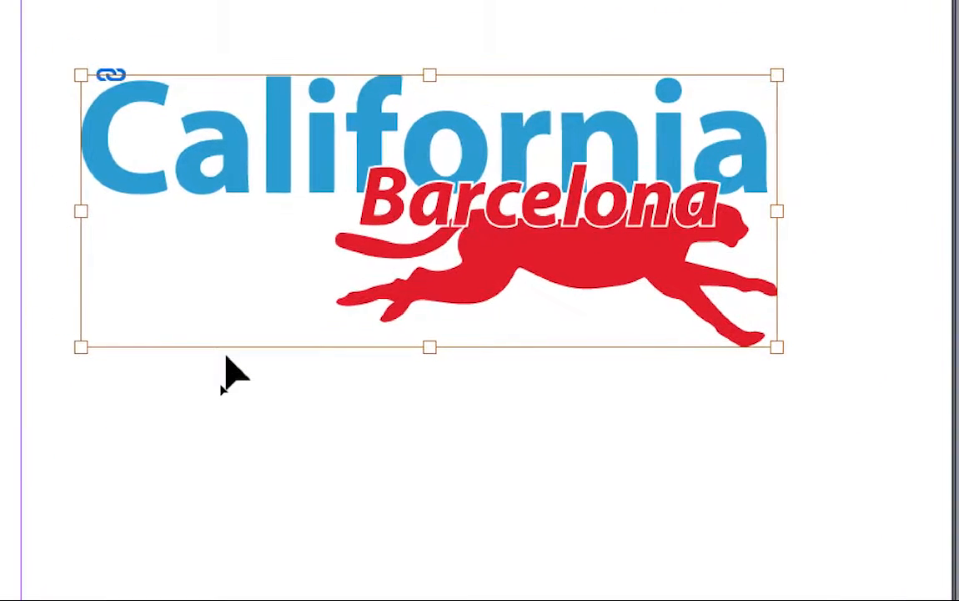
pyautogui.moveTo(204, 317); pyautogui.dragTo(451, 435)
pyautogui.moveTo(270, 346); pyautogui.dragTo(392, 382)
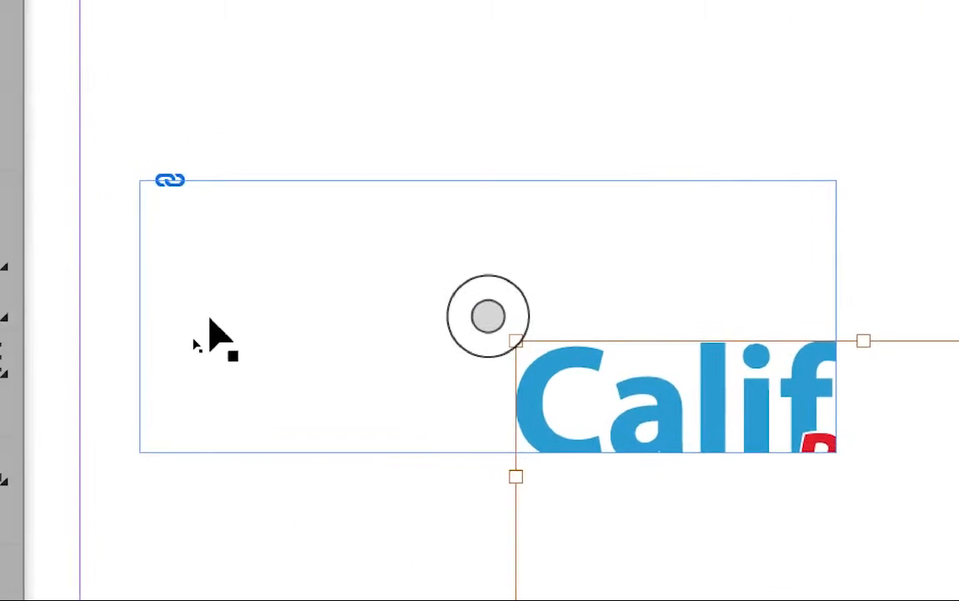
pyautogui.hotkey('ctrl', 'z')
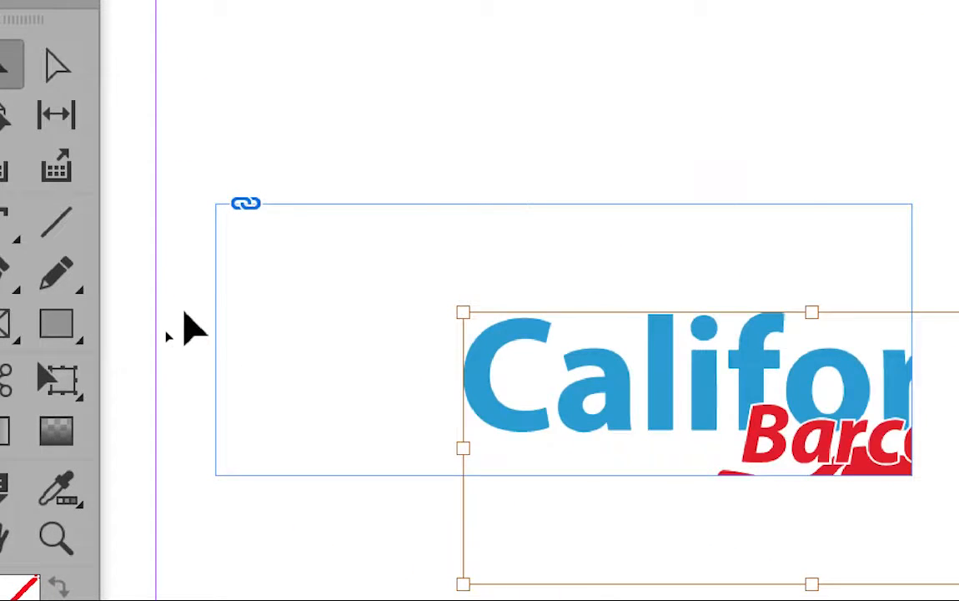
pyautogui.hotkey('ctrl', 'z')
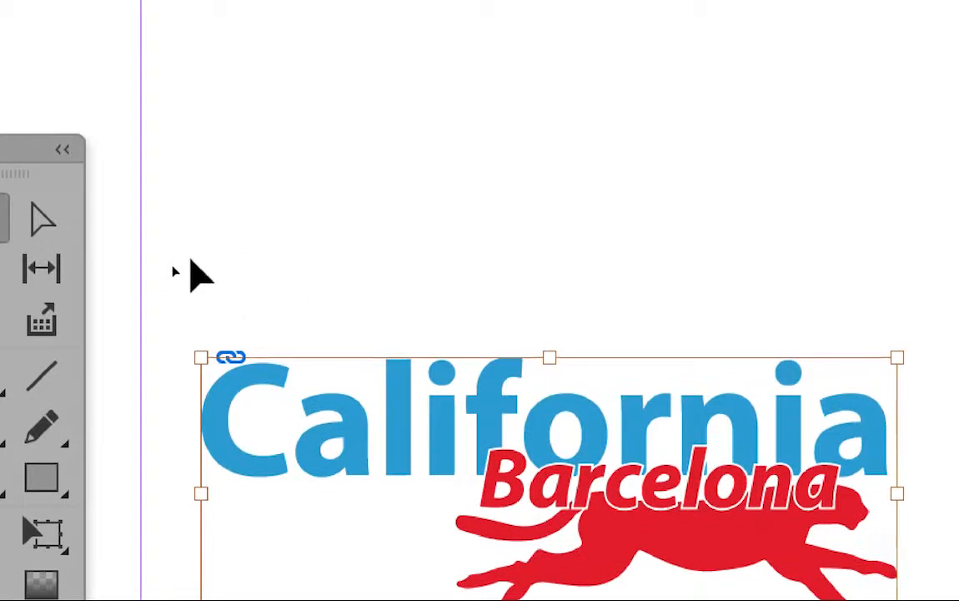
pyautogui.click(190, 259)
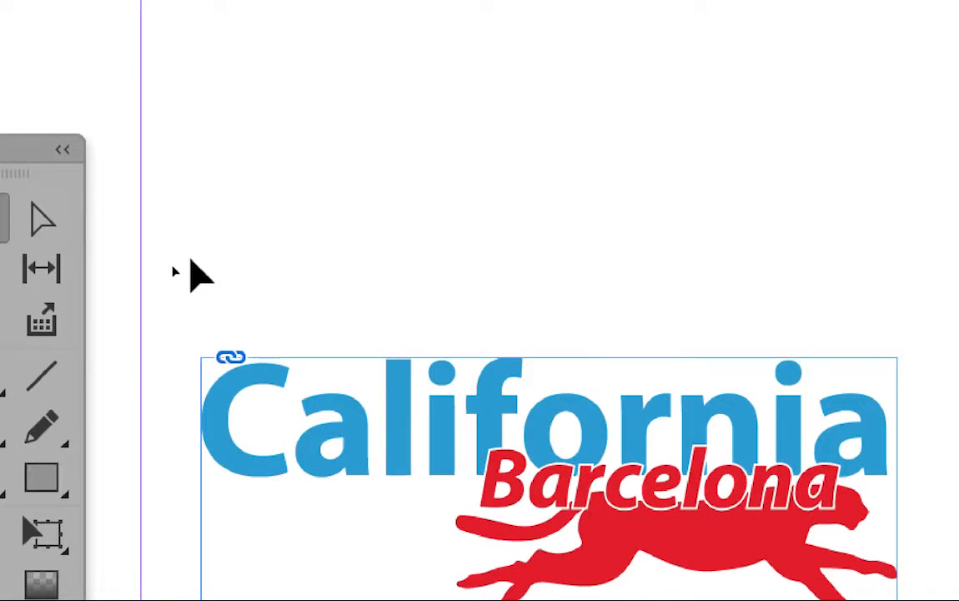
# - Move the logo with its frame onto the upper part of the grey rectangle, at about X 132.7 mm, Y 134.4 mm
pyautogui.moveTo(339, 444)
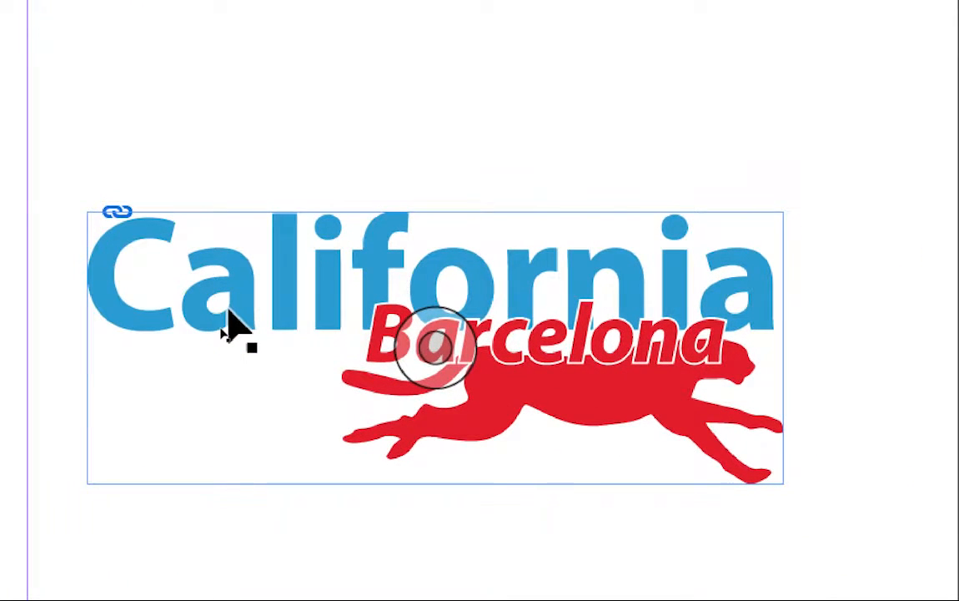
pyautogui.click(227, 317)
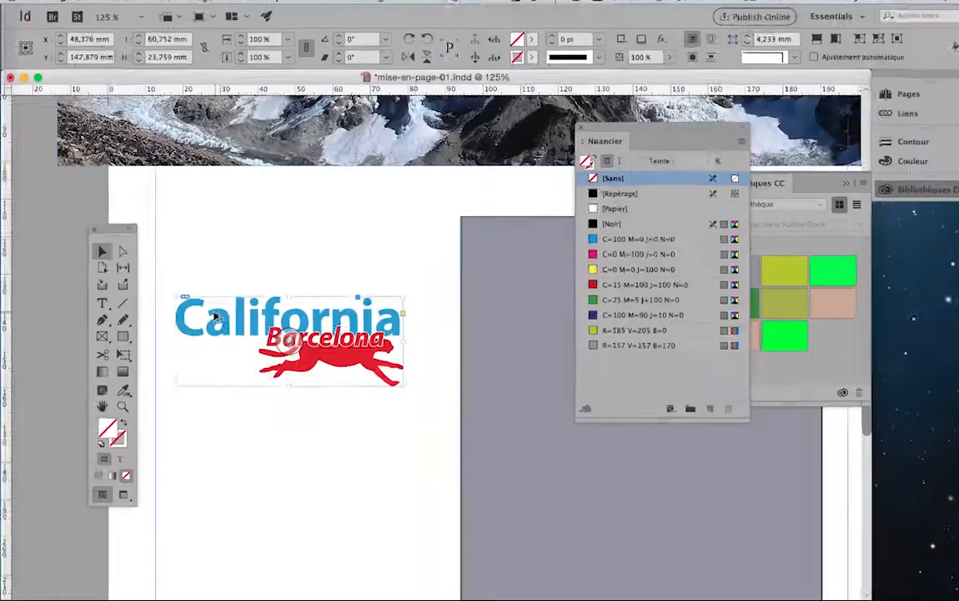
pyautogui.scroll(-1, 214, 316)
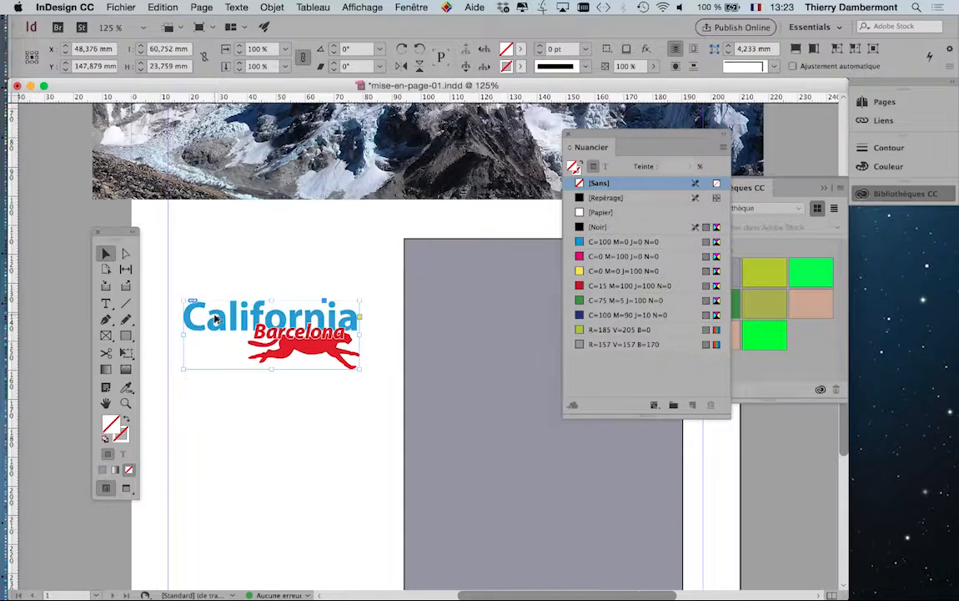
pyautogui.scroll(-1, 215, 317)
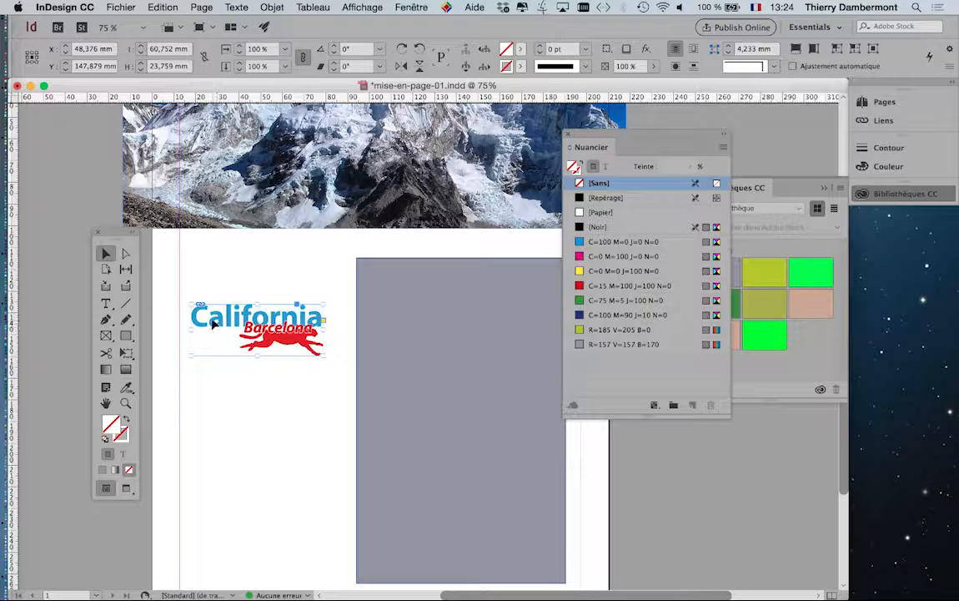
pyautogui.moveTo(224, 324); pyautogui.dragTo(407, 294)
# - Examine the lettering's outline over the grey fill, and move the logo onto the mountain photo at about X 85.6 mm, Y 83.4 mm
pyautogui.keyDown('alt'); pyautogui.scroll(6, 479, 309); pyautogui.keyUp('alt')
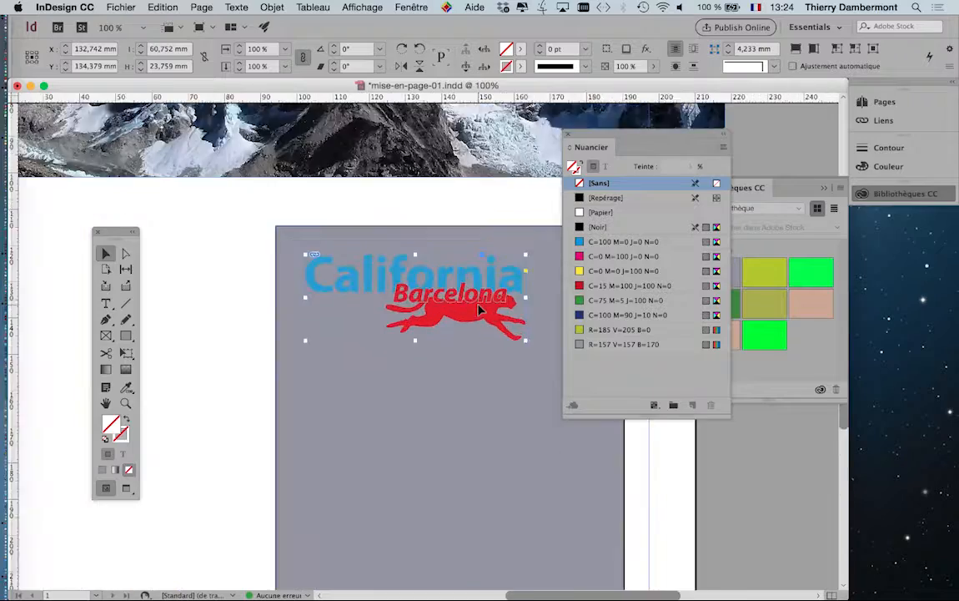
pyautogui.keyDown('alt'); pyautogui.scroll(3, 474, 306); pyautogui.keyUp('alt')
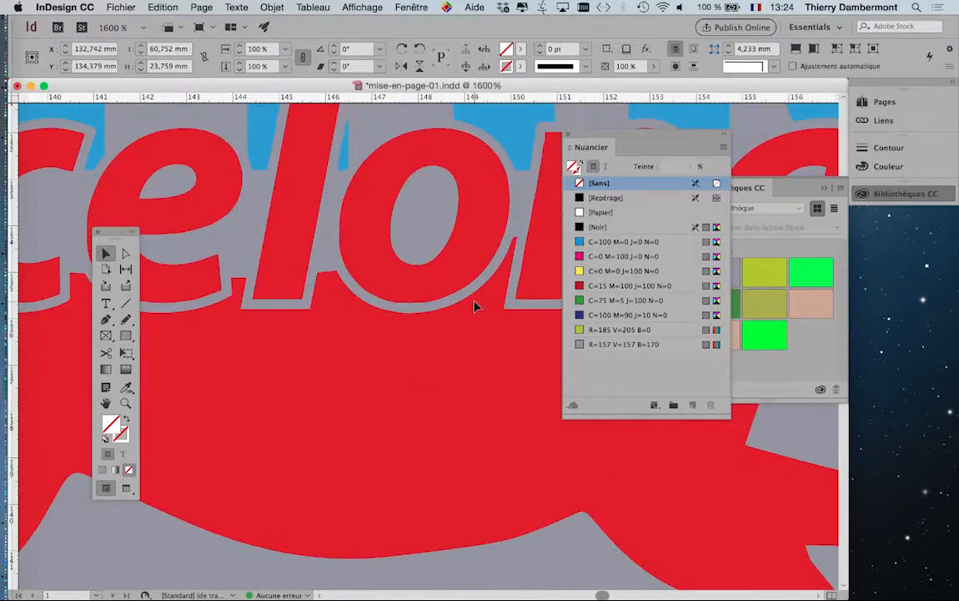
pyautogui.keyDown('alt'); pyautogui.scroll(-8, 474, 306); pyautogui.keyUp('alt')
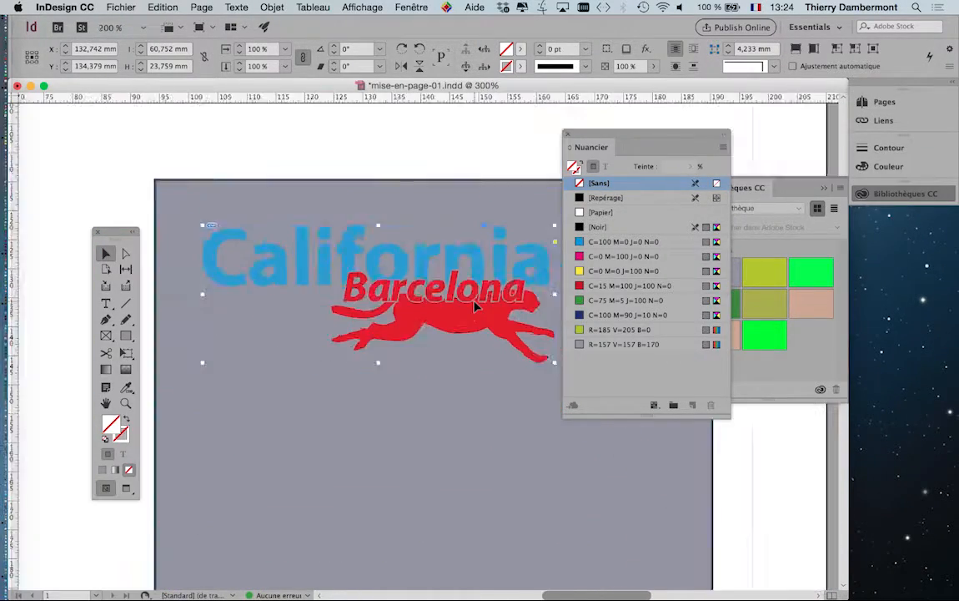
pyautogui.keyDown('alt'); pyautogui.scroll(-1, 477, 307); pyautogui.keyUp('alt')
pyautogui.keyDown('alt'); pyautogui.scroll(-2, 474, 306); pyautogui.keyUp('alt')
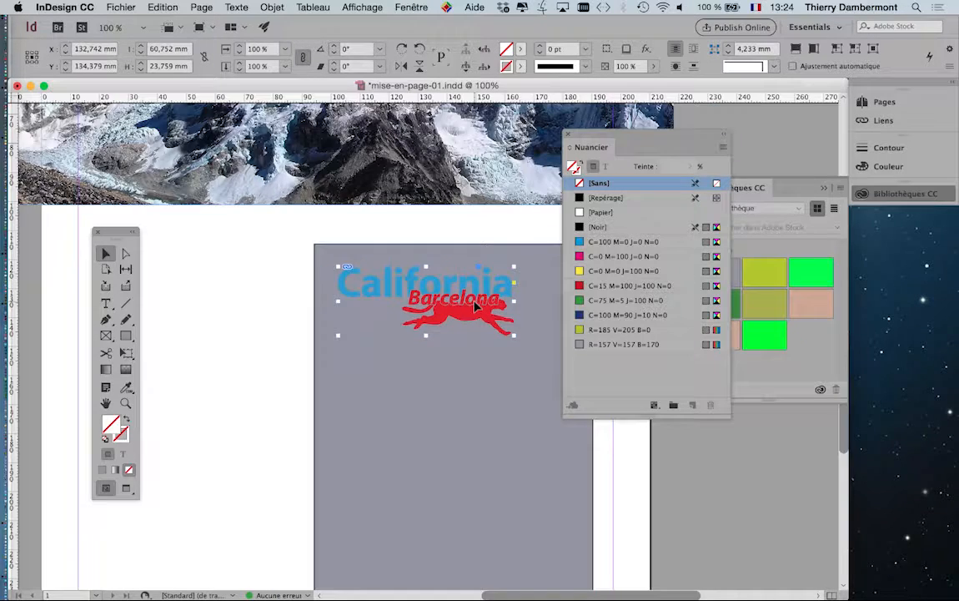
pyautogui.moveTo(472, 310); pyautogui.dragTo(368, 197)
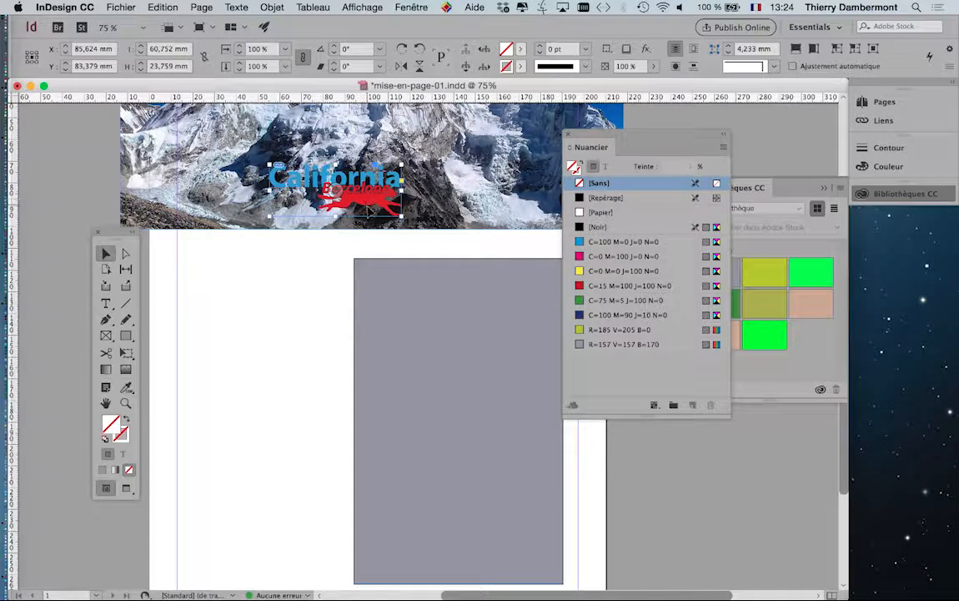
# - Move the logo onto the snowy peak near the photo's upper-left area, at X 36.376 mm, Y 23.379 mm, and examine its outline
pyautogui.scroll(3, 368, 196)
pyautogui.moveTo(364, 372); pyautogui.dragTo(258, 246)
pyautogui.press('super+plus')
pyautogui.press('super+plus')
pyautogui.press('super+plus')
pyautogui.press('super+plus')
pyautogui.press('super+plus')
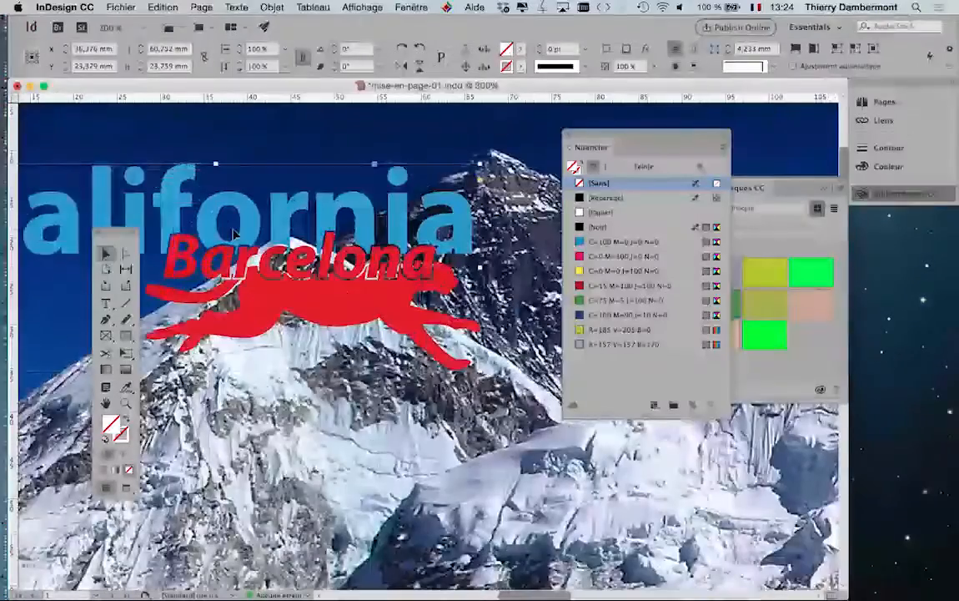
# - Move the logo over the blue sky beside the mountain's right-hand peak, at X 170.624 mm, Y 20.879 mm
pyautogui.press('super+minus')
pyautogui.press('super+minus')
pyautogui.press('super+minus')
pyautogui.press('super+minus')
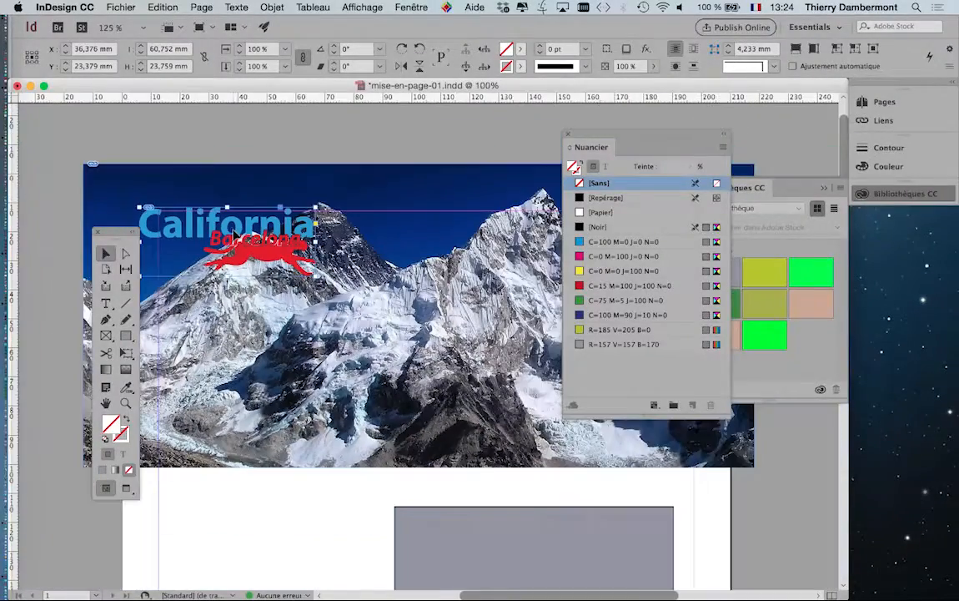
pyautogui.press('super+minus')
pyautogui.moveTo(244, 245); pyautogui.dragTo(495, 219)
pyautogui.press('super+minus')
pyautogui.press('super+equal')
pyautogui.press('super+equal')
pyautogui.press('super+equal')
pyautogui.press('super+equal')
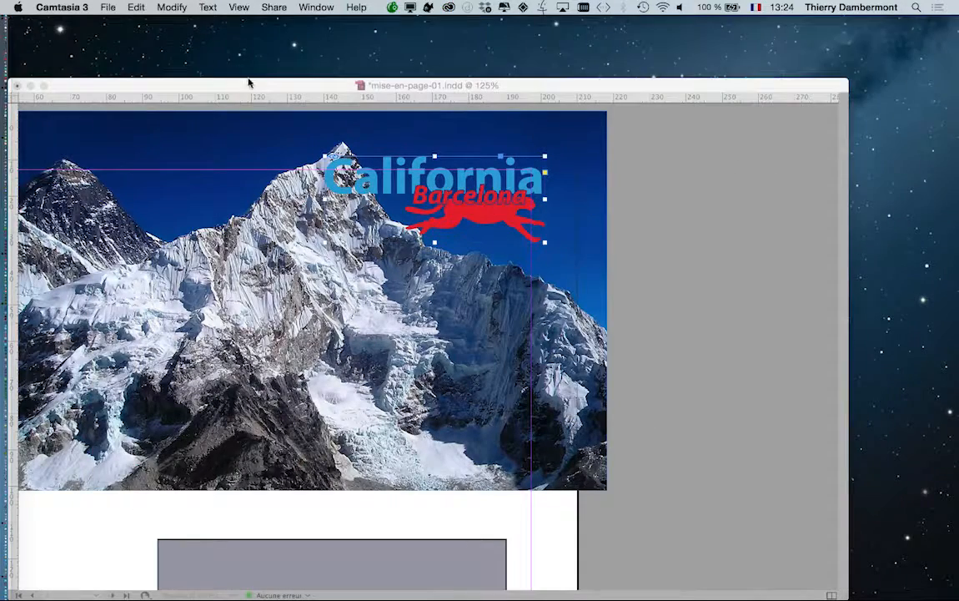
# - Set the document's display performance to standard display (Affichage standard)
pyautogui.click(266, 81)
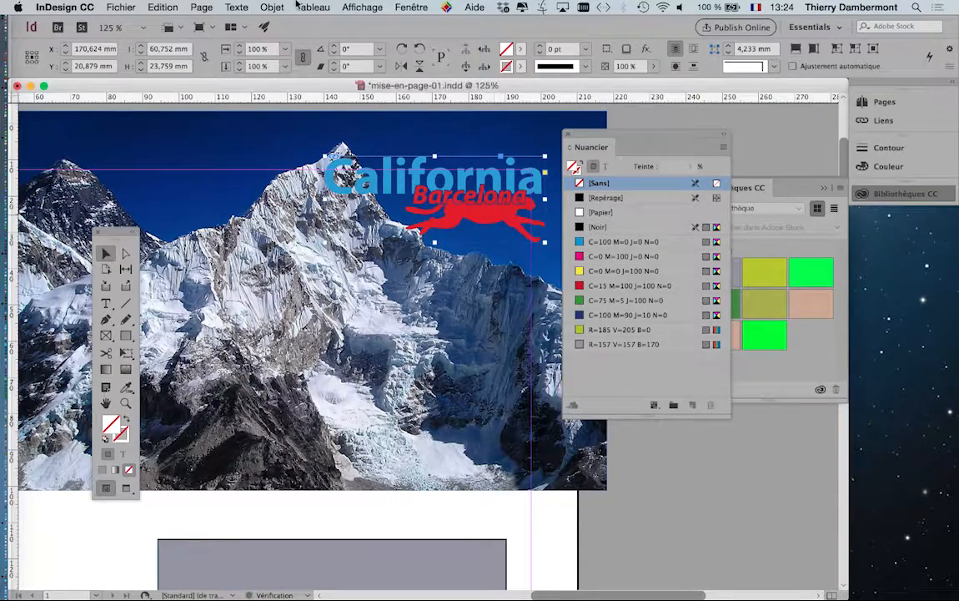
pyautogui.click(361, 6)
pyautogui.moveTo(517, 215)
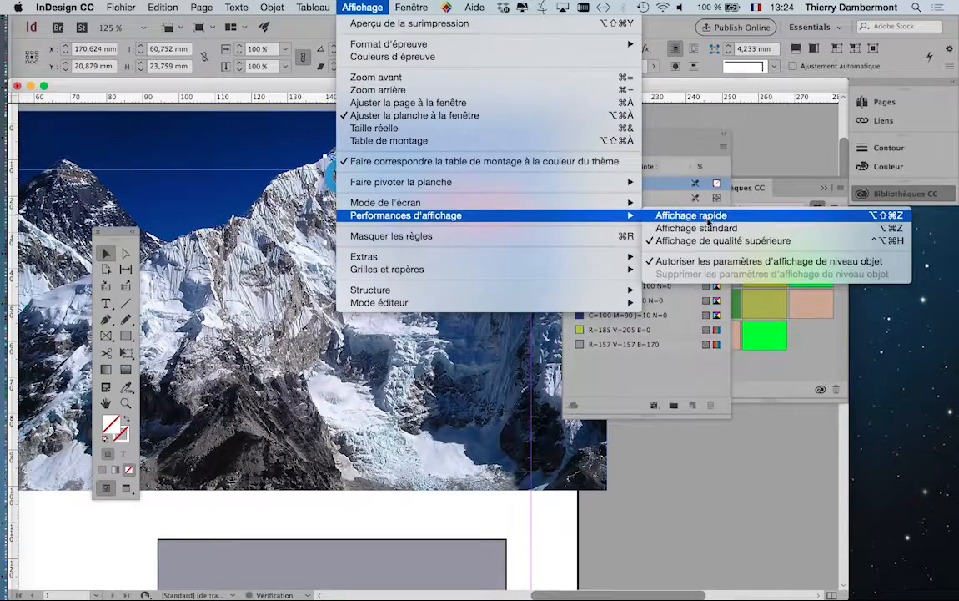
pyautogui.click(710, 229)
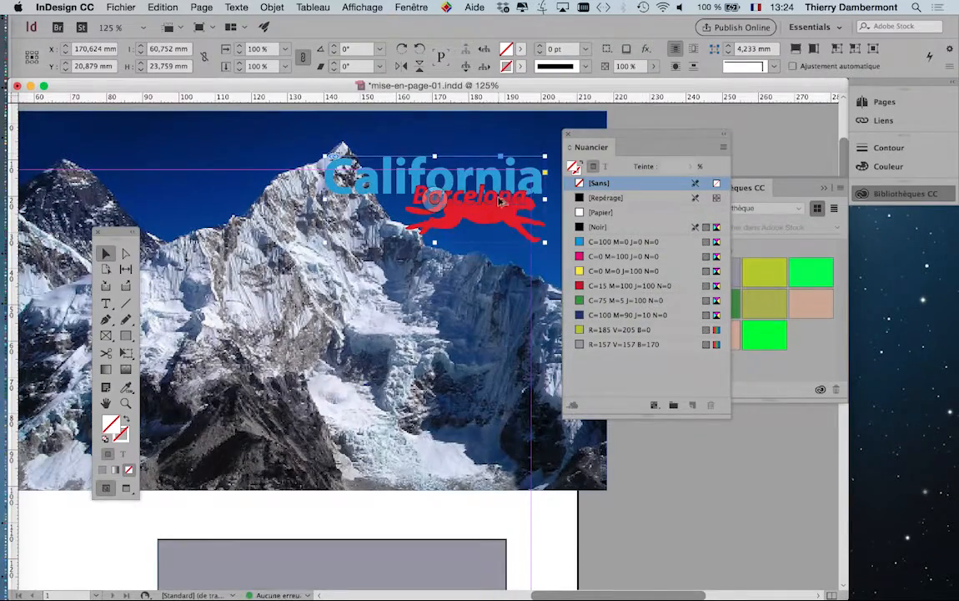
# - Move the Nuancier panel clear of the artwork and collapse the Bibliothèques CC panel
pyautogui.press('super+equal')
pyautogui.press('super+equal')
pyautogui.press('super+equal')
pyautogui.press('super+equal')
pyautogui.moveTo(596, 137); pyautogui.dragTo(845, 270)
pyautogui.click(825, 188)
# - Examine the Barcelona lettering's outline and the photo's pixelation up close in standard display
pyautogui.press('super+equal')
pyautogui.press('super+equal')
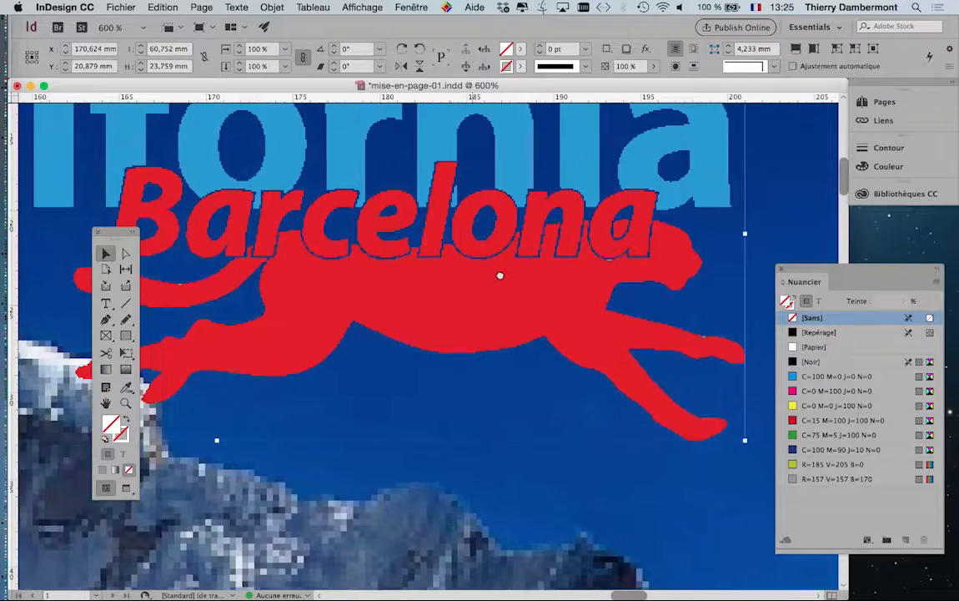
pyautogui.moveTo(499, 275); pyautogui.dragTo(425, 300)
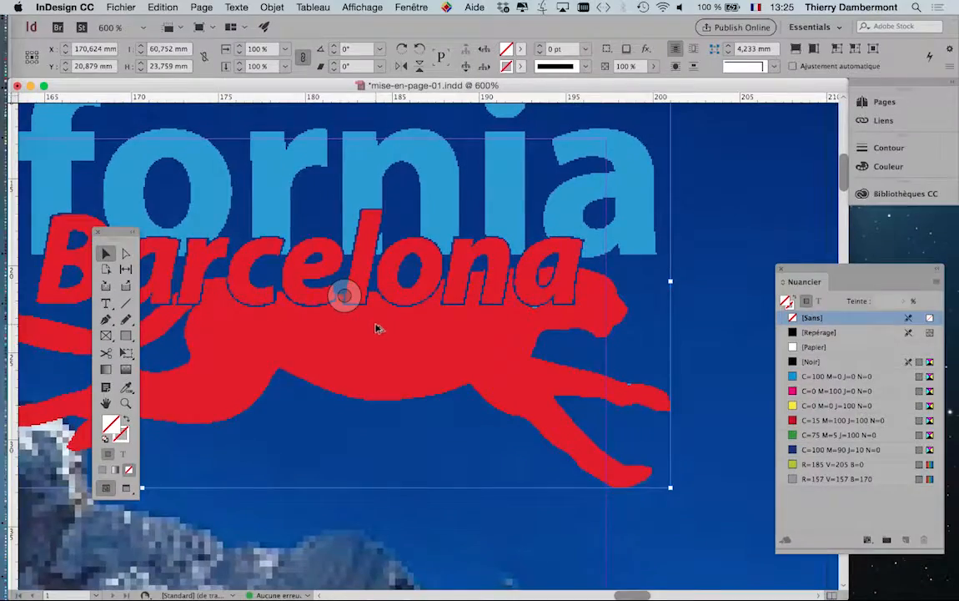
pyautogui.scroll(-2, 384, 330)
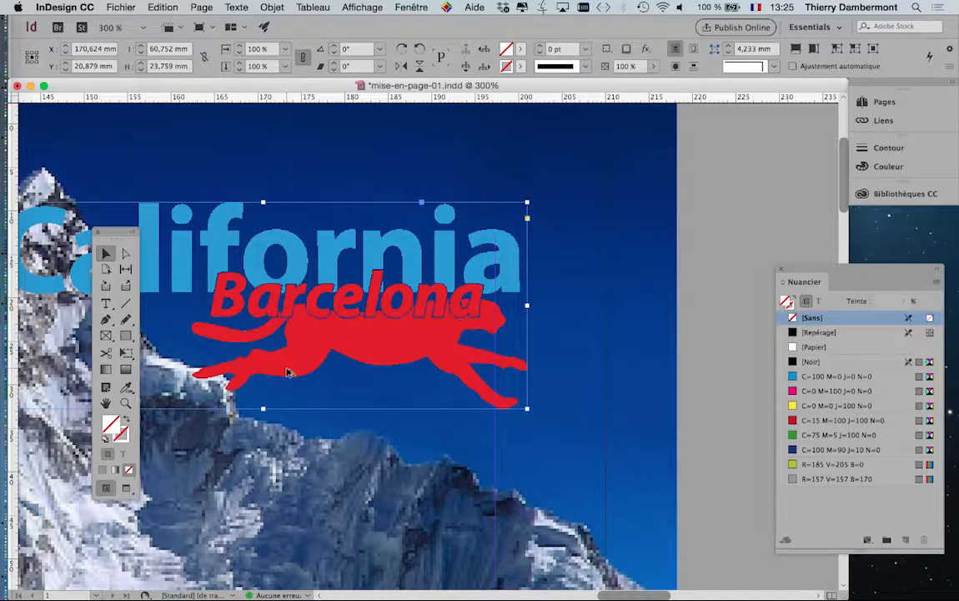
pyautogui.scroll(1, 288, 372)
pyautogui.scroll(1, 288, 372)
pyautogui.scroll(-1, 321, 368)
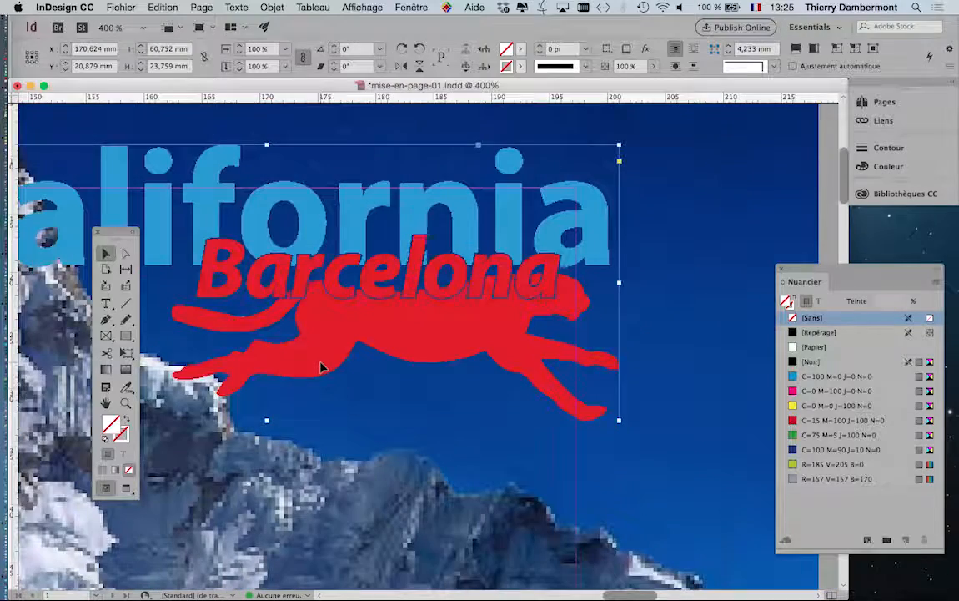
# - Set the display performance to high quality (Affichage de qualité supérieure) and deselect the logo
pyautogui.click(362, 6)
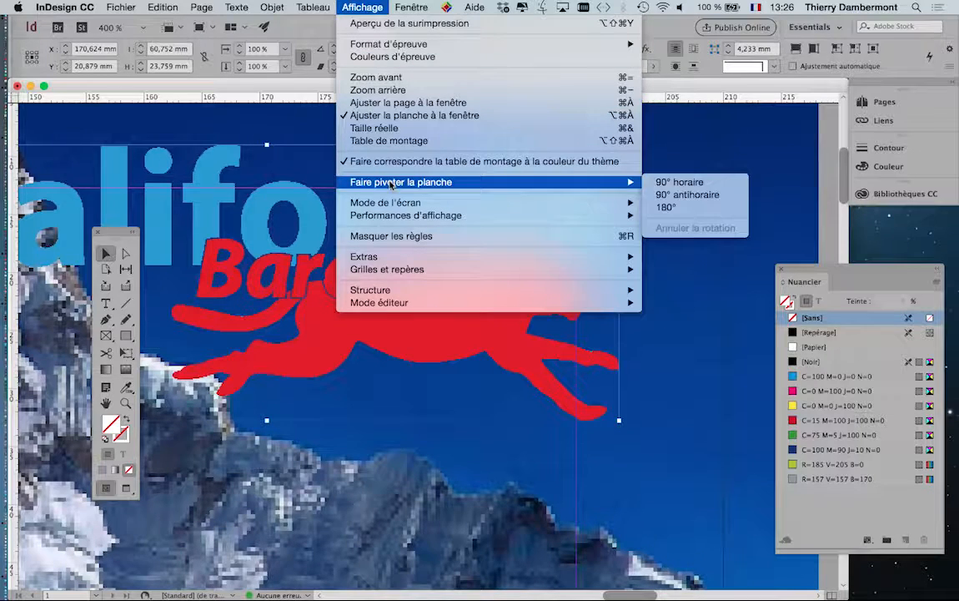
pyautogui.moveTo(389, 207)
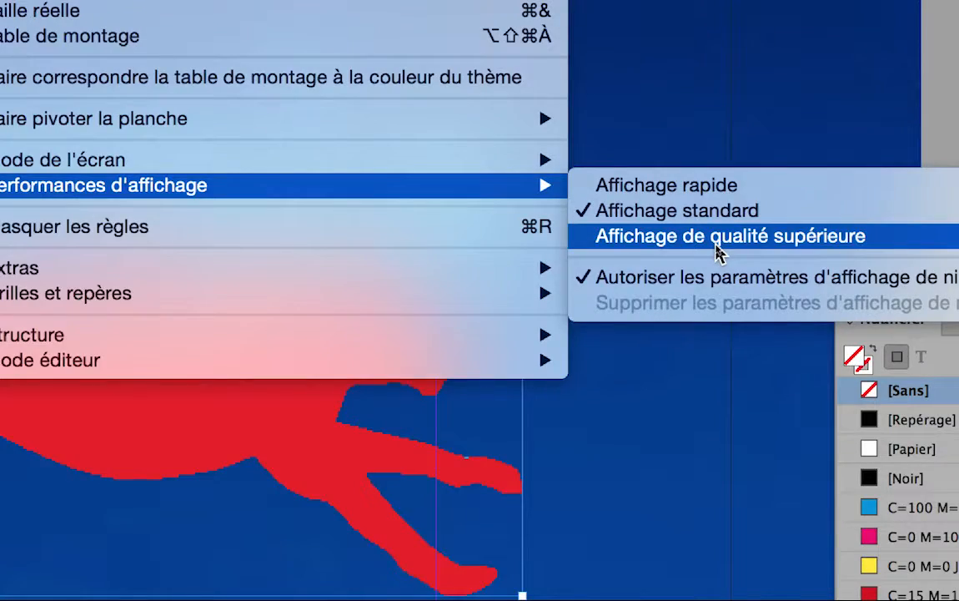
pyautogui.click(719, 253)
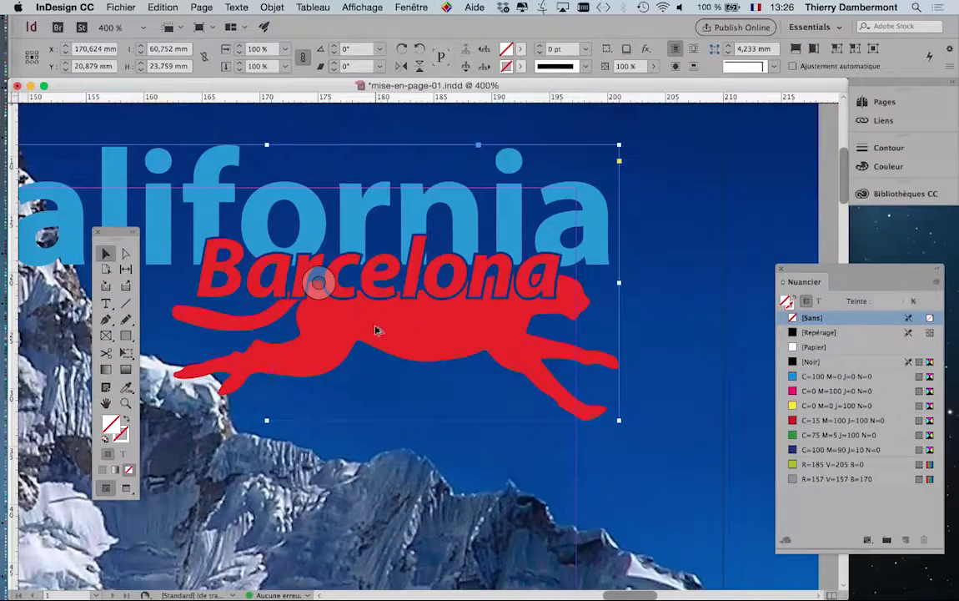
pyautogui.scroll(-2, 376, 331)
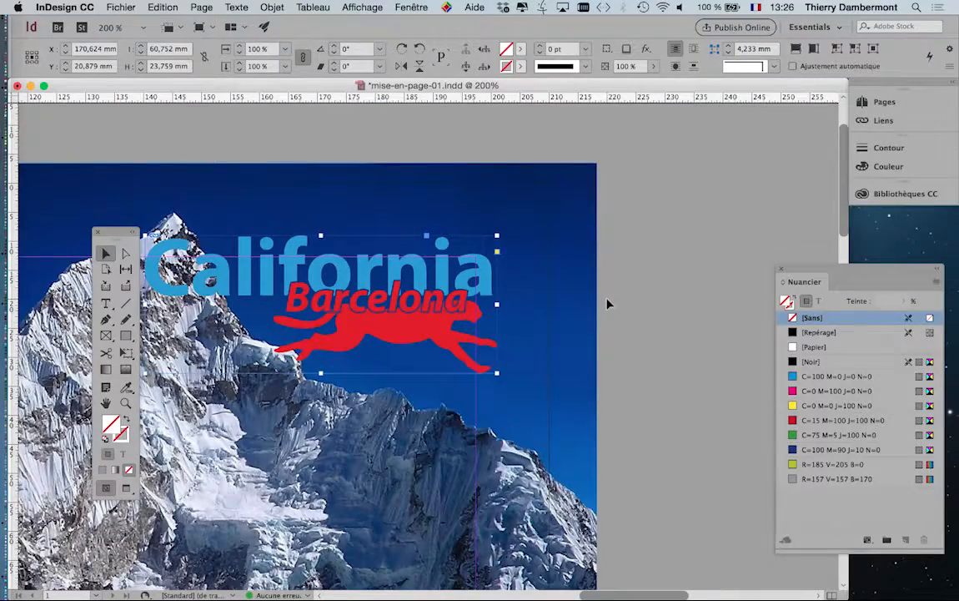
pyautogui.click(607, 303)
pyautogui.scroll(-1, 607, 304)
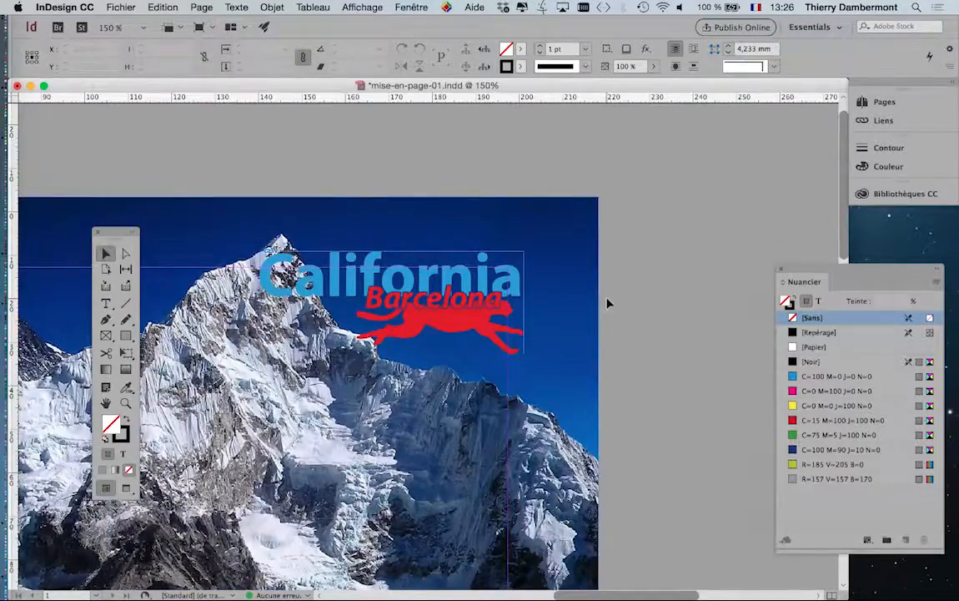
pyautogui.scroll(-2, 607, 304)
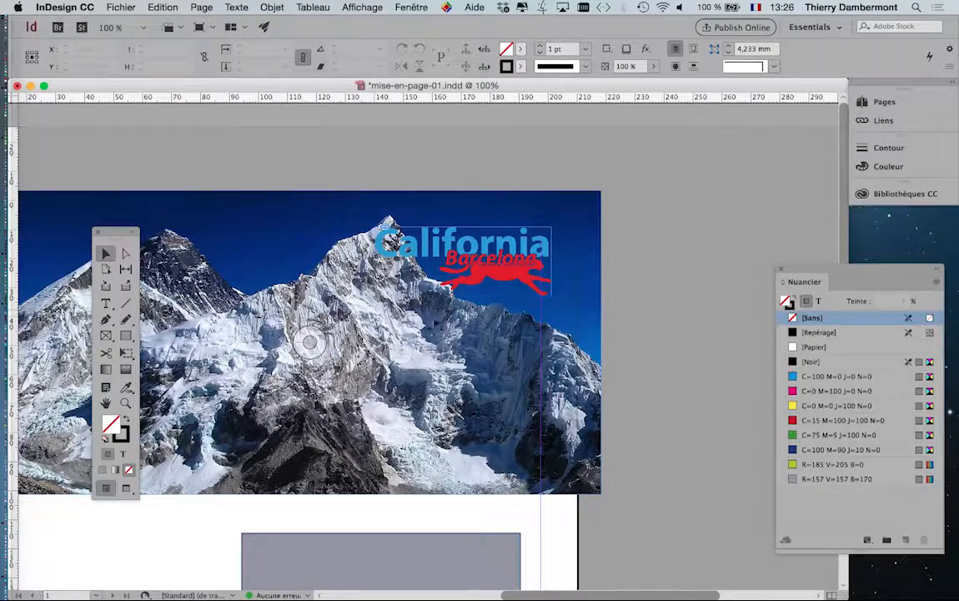
pyautogui.scroll(3, 501, 279)
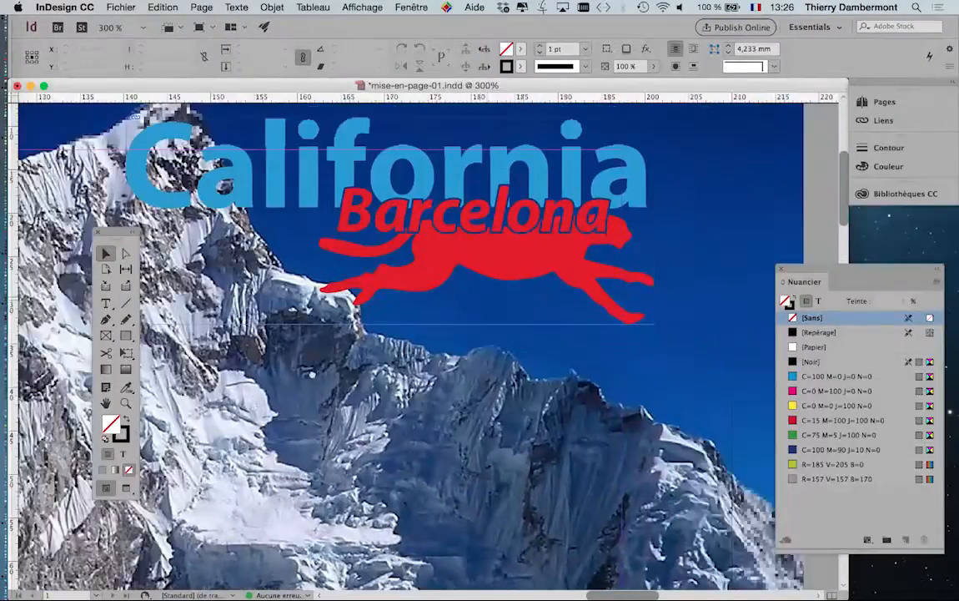
pyautogui.hscroll(2, 311, 375)
# - Switch the display performance to standard and back to high quality to compare how the logo and photo render
pyautogui.click(362, 6)
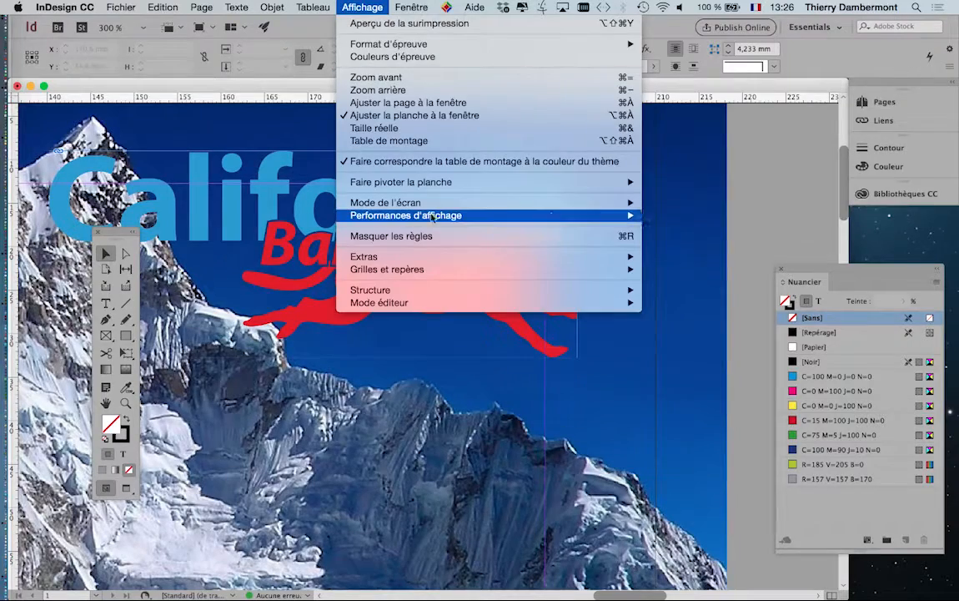
pyautogui.click(717, 226)
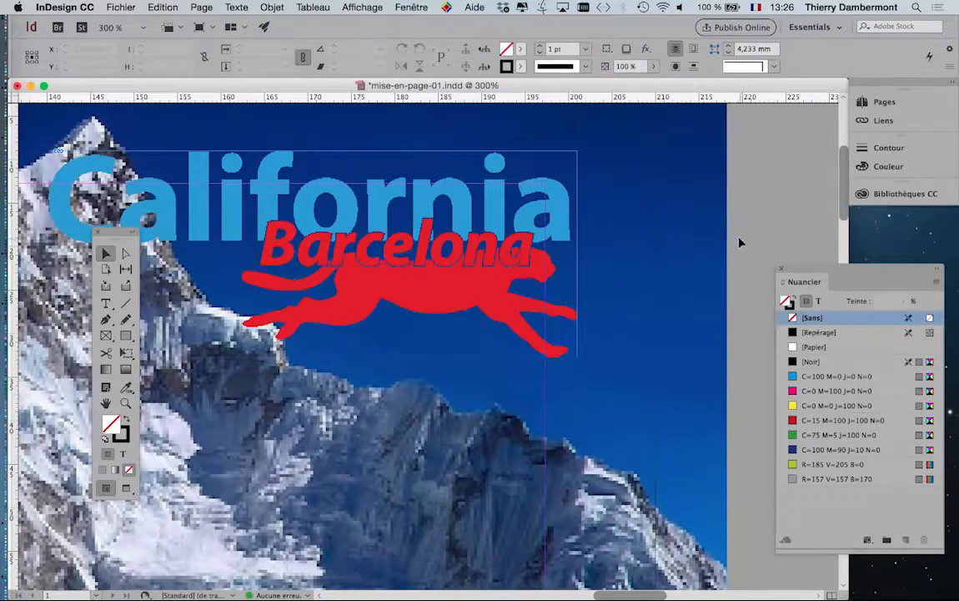
pyautogui.click(362, 7)
pyautogui.moveTo(628, 218)
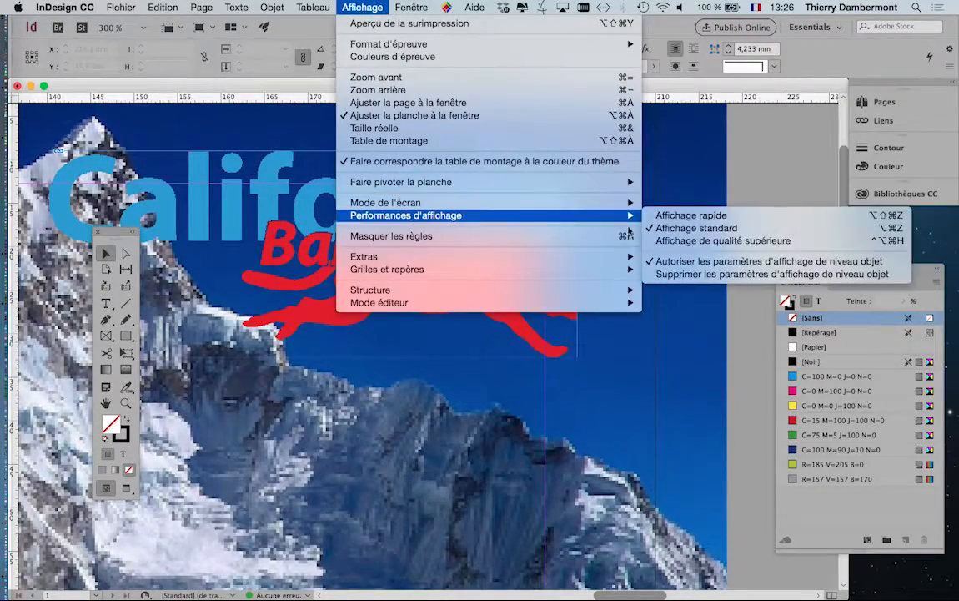
pyautogui.click(722, 241)
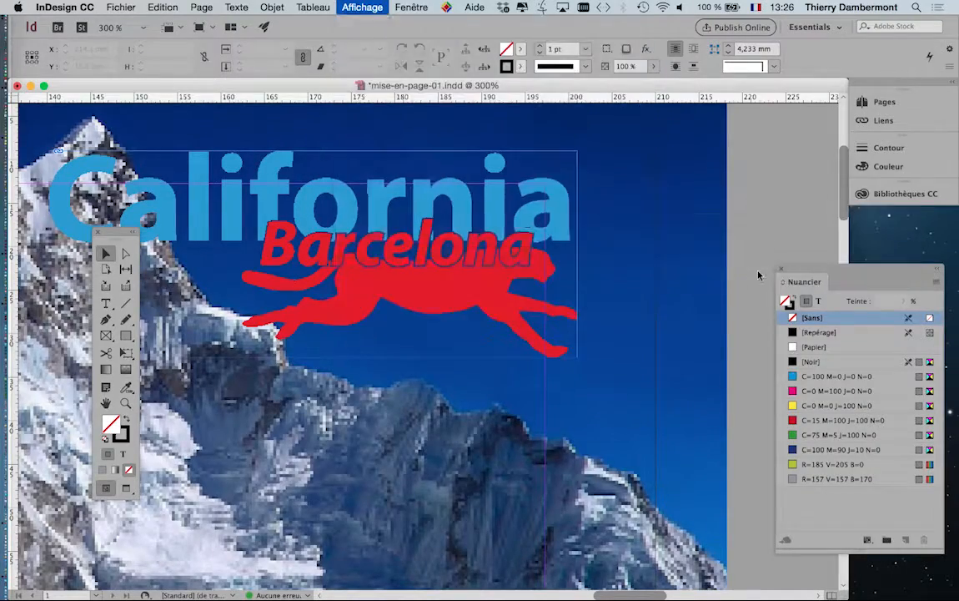
# - Examine the logo over the mountain photo at several magnifications, checking the lettering's outline against the sky in high-quality display
pyautogui.scroll(-1, 578, 325)
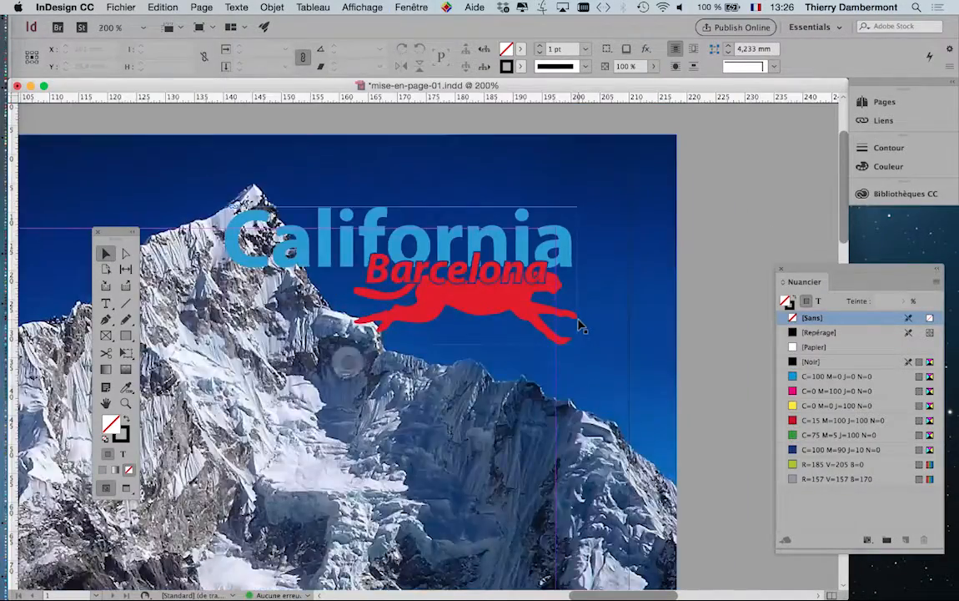
pyautogui.scroll(-1, 578, 326)
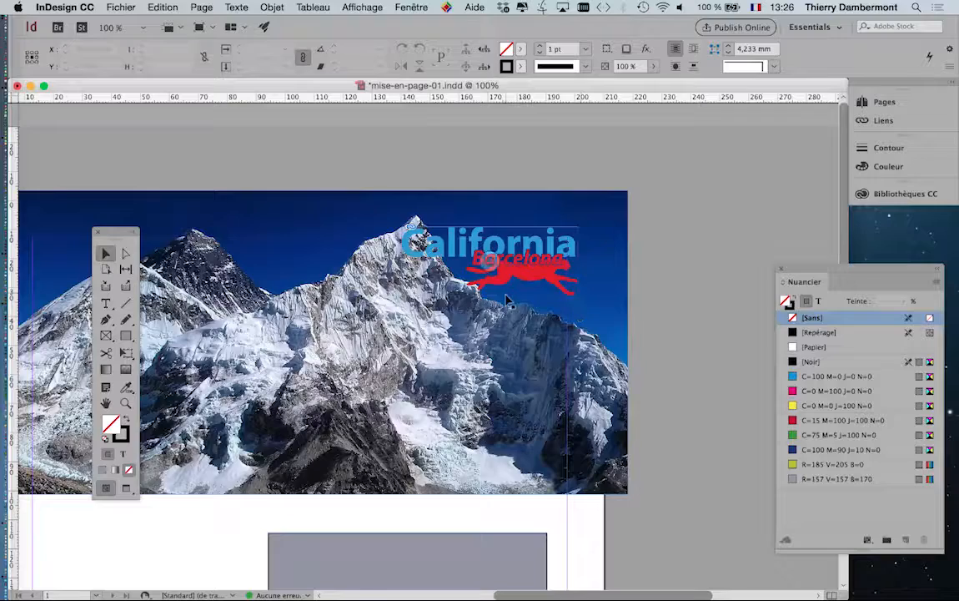
pyautogui.scroll(-1, 506, 298)
pyautogui.moveTo(506, 298); pyautogui.dragTo(609, 255)
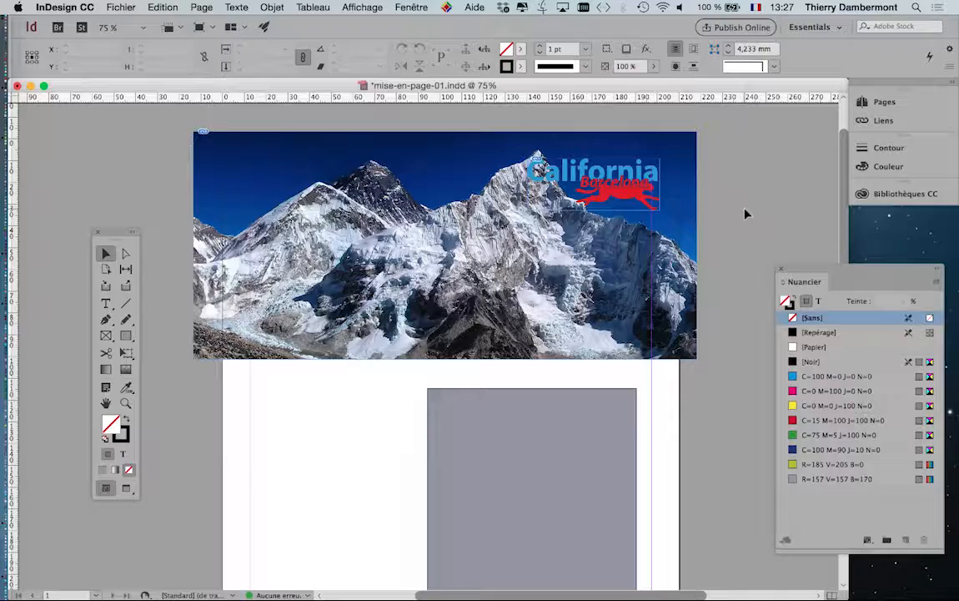
pyautogui.scroll(5, 597, 200)
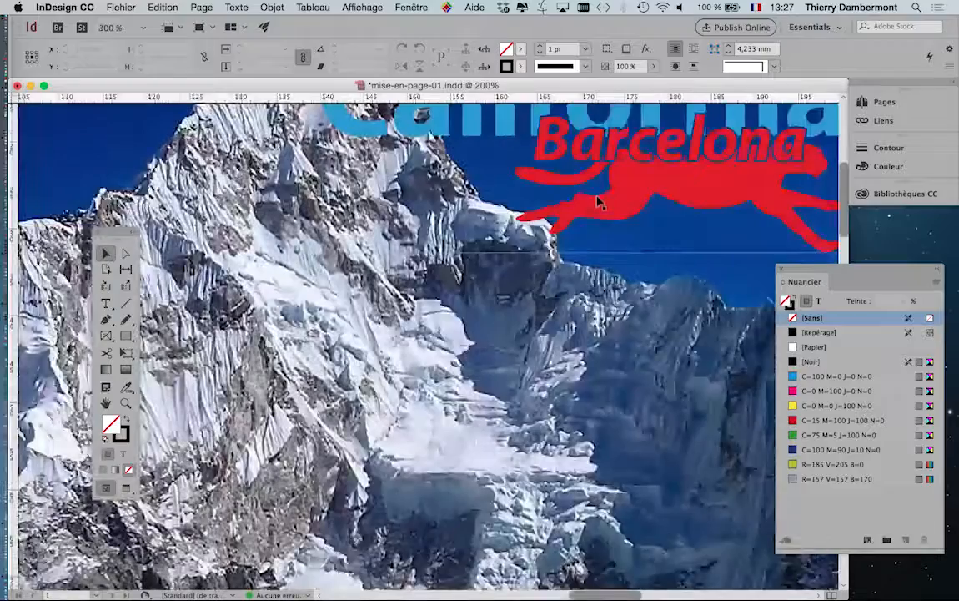
pyautogui.moveTo(670, 195); pyautogui.dragTo(536, 302)
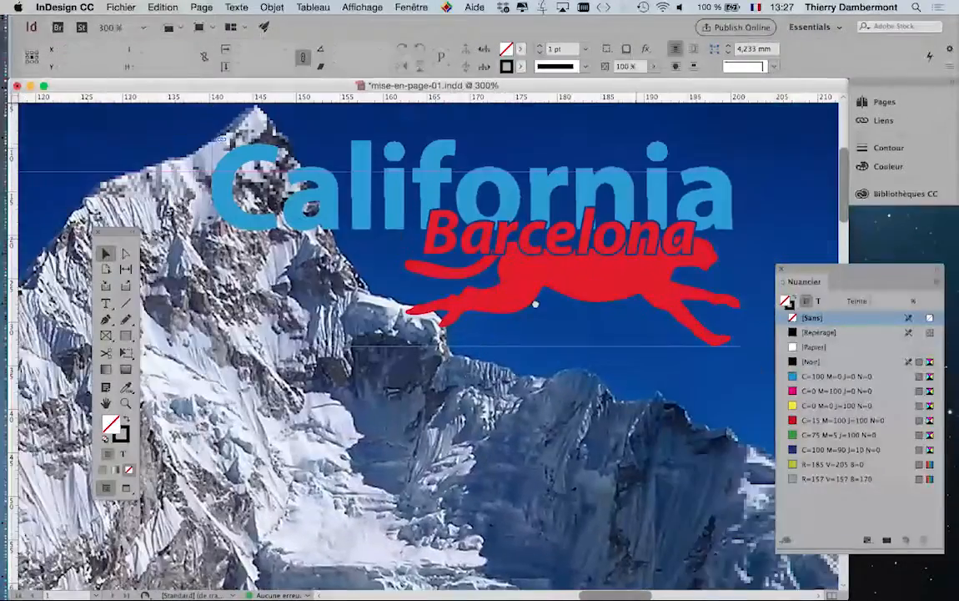
pyautogui.scroll(-4, 618, 289)
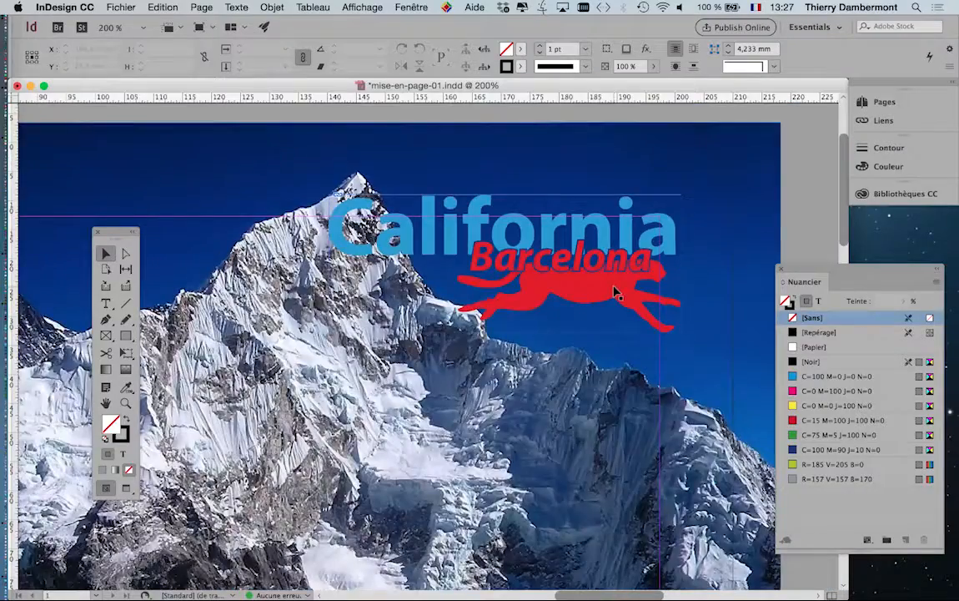
pyautogui.scroll(-1, 616, 292)
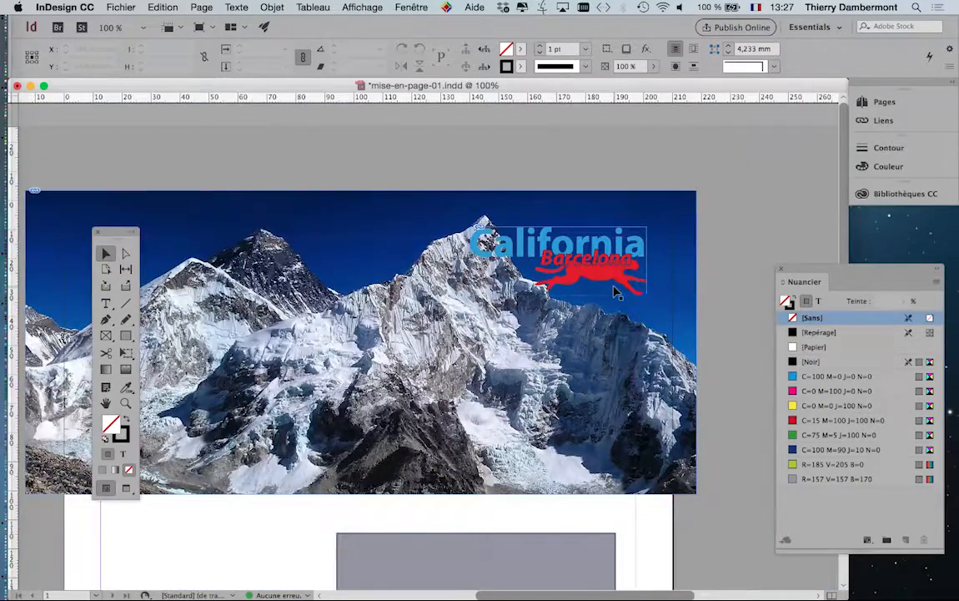
pyautogui.scroll(-1, 615, 292)
# - Move the tool palette clear of the mountain photo and save the document mise-en-page-01.indd
pyautogui.moveTo(98, 230); pyautogui.dragTo(58, 137)
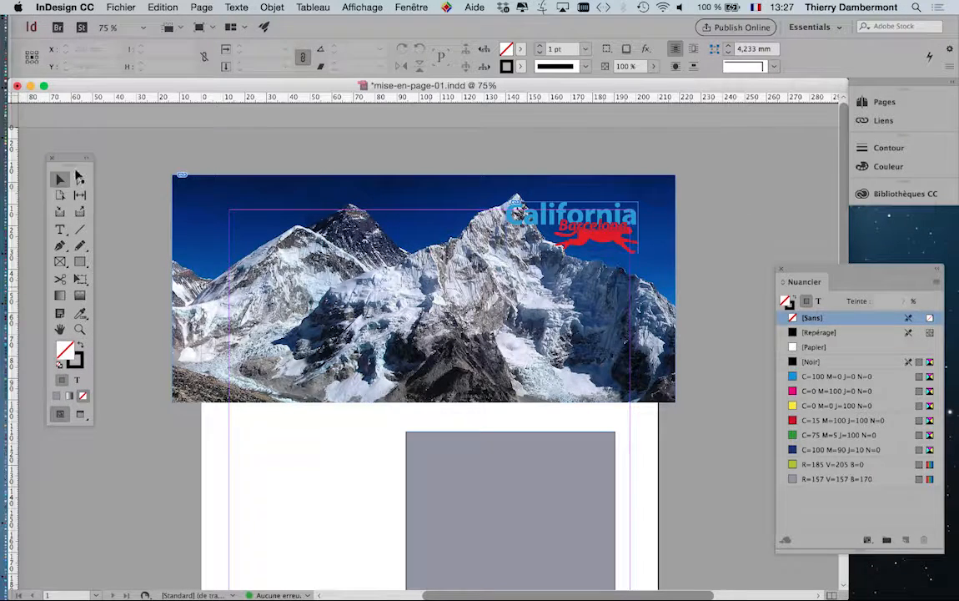
pyautogui.click(121, 7)
pyautogui.click(125, 92)
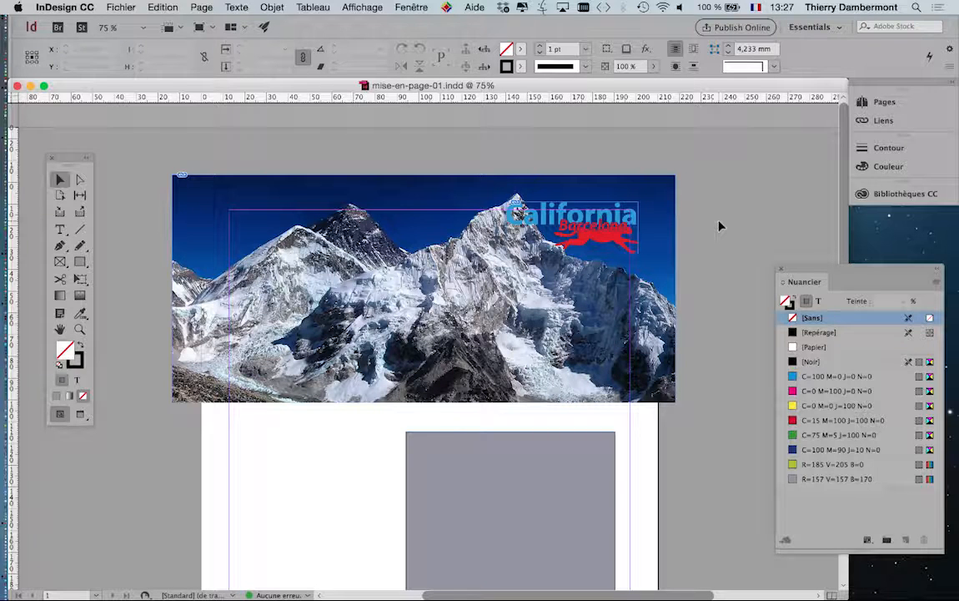
# - Bring up the document's file commands
pyautogui.click(121, 7)
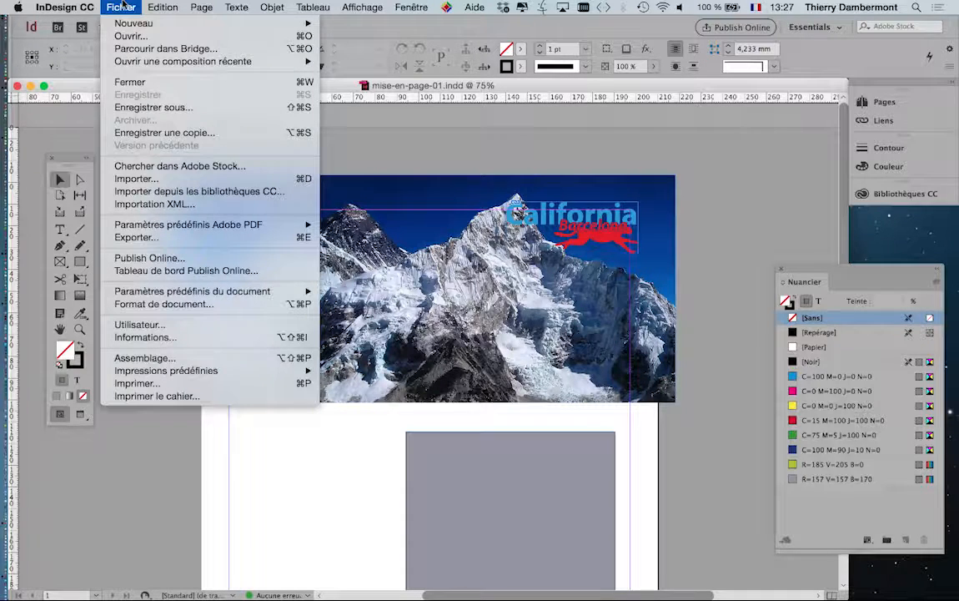